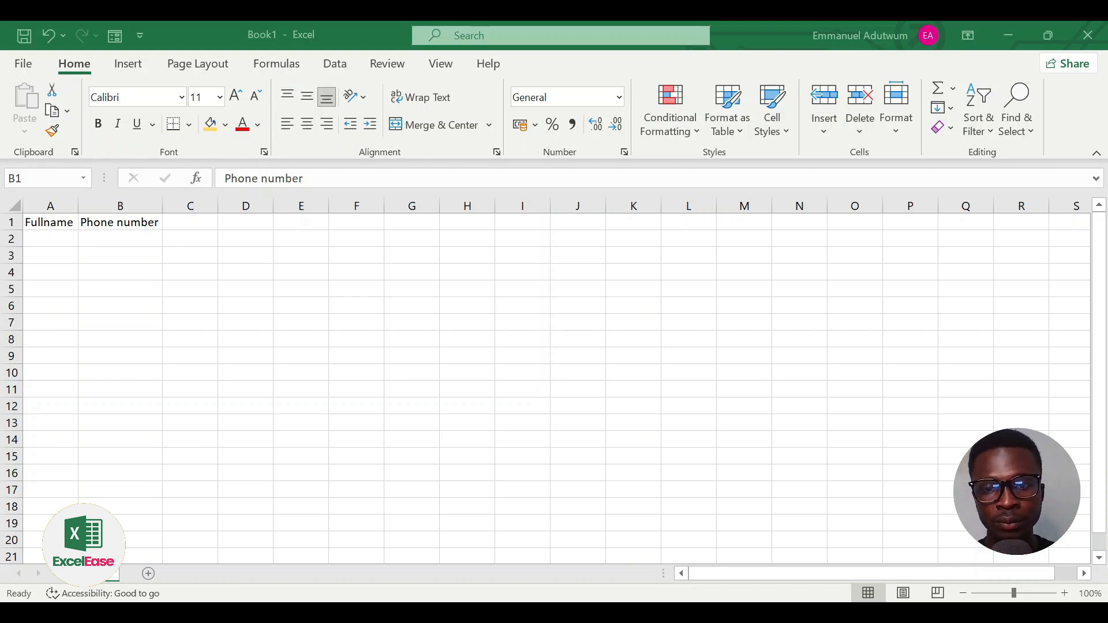
Step: Enter the Email header in C1 and select the A1:C1 header row
click(311, 338)
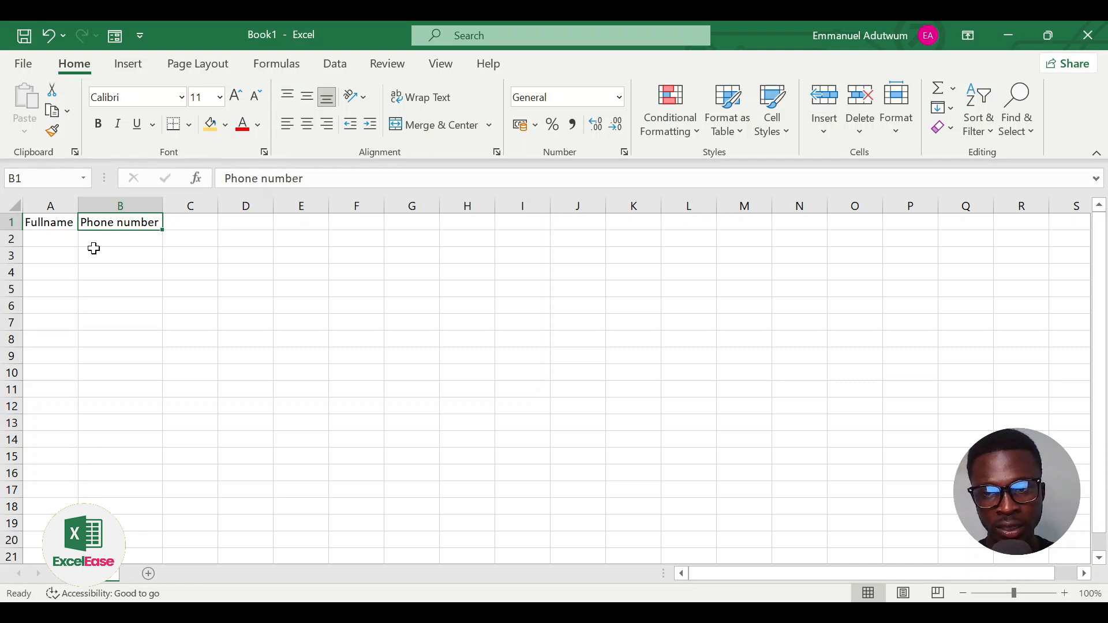
click(191, 255)
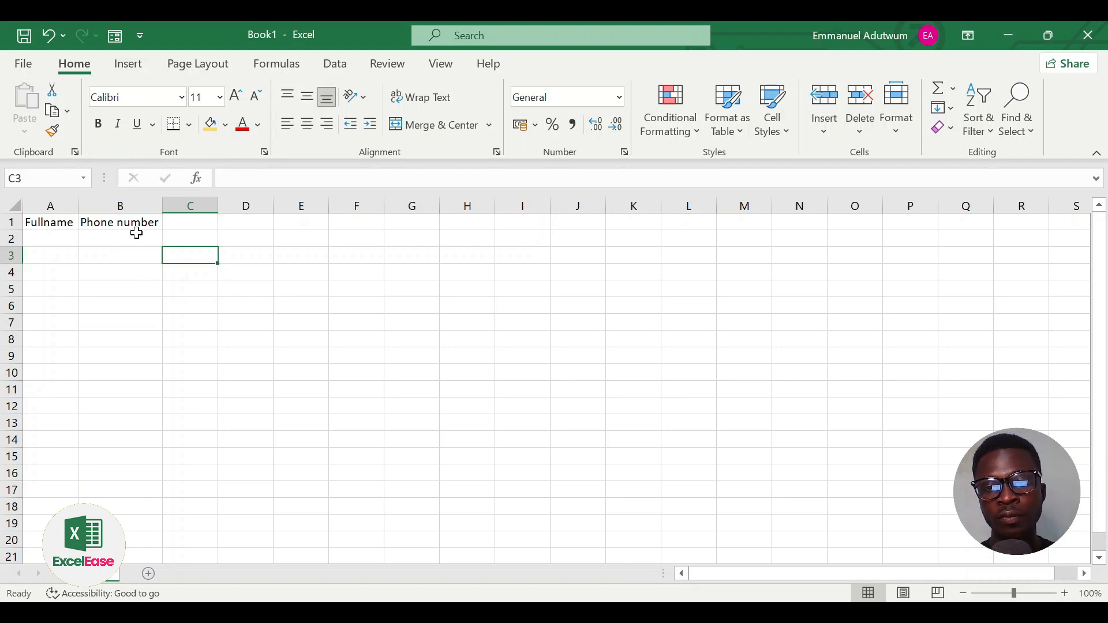
click(178, 224)
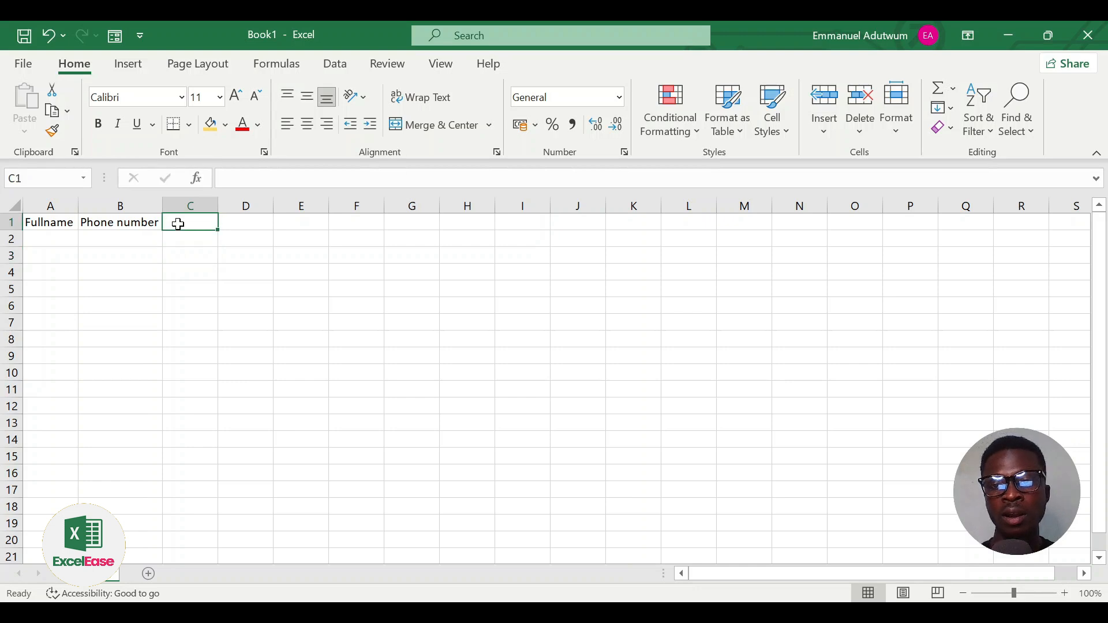
text(Email)
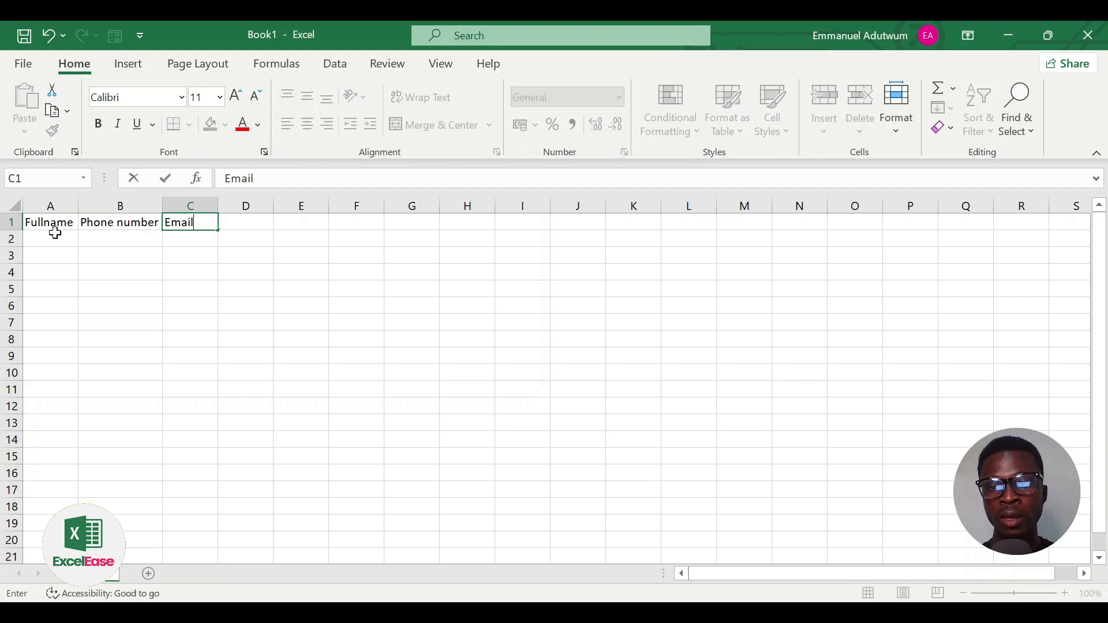
mouse_move(40, 222)
mouse_down()
mouse_move(178, 240)
mouse_move(187, 228)
mouse_up()
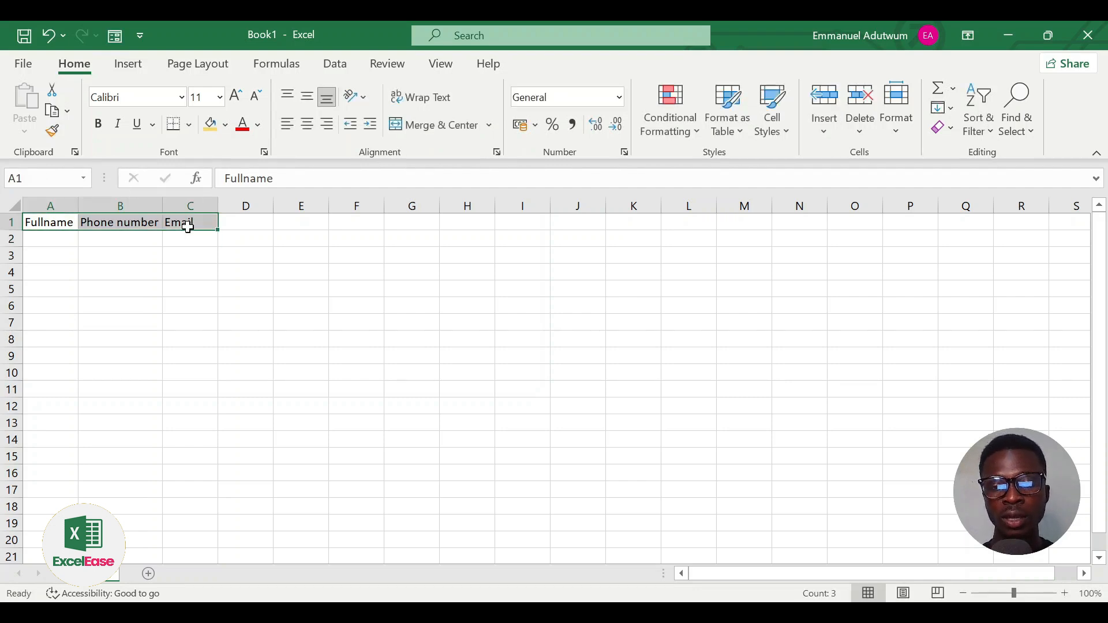
click(137, 255)
click(138, 236)
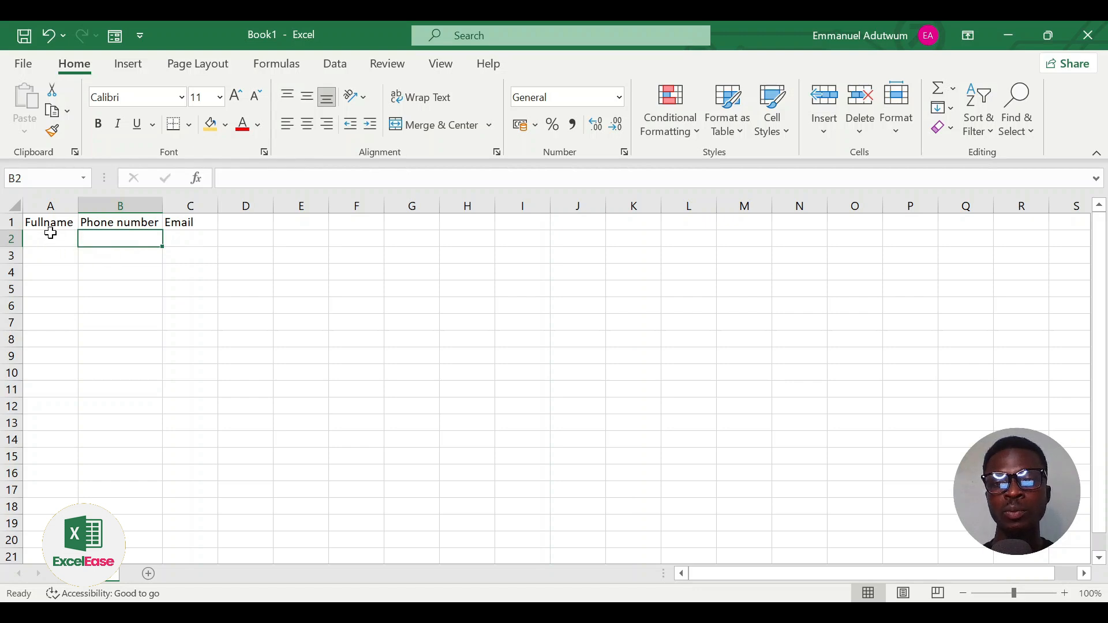
click(50, 225)
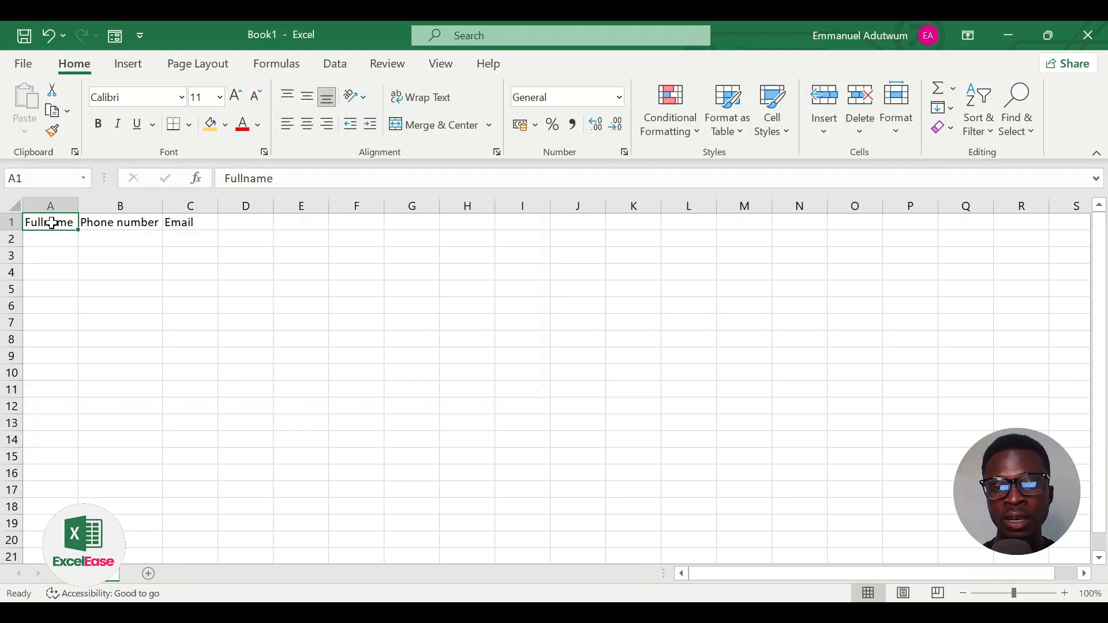
drag(52, 223, 195, 221)
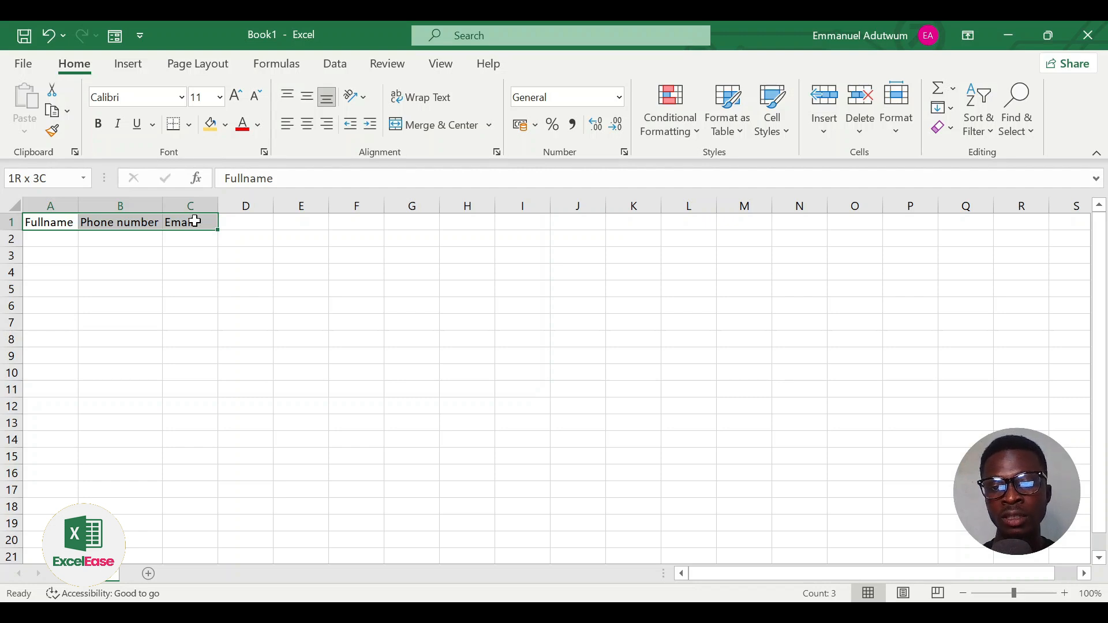
drag(195, 221, 195, 222)
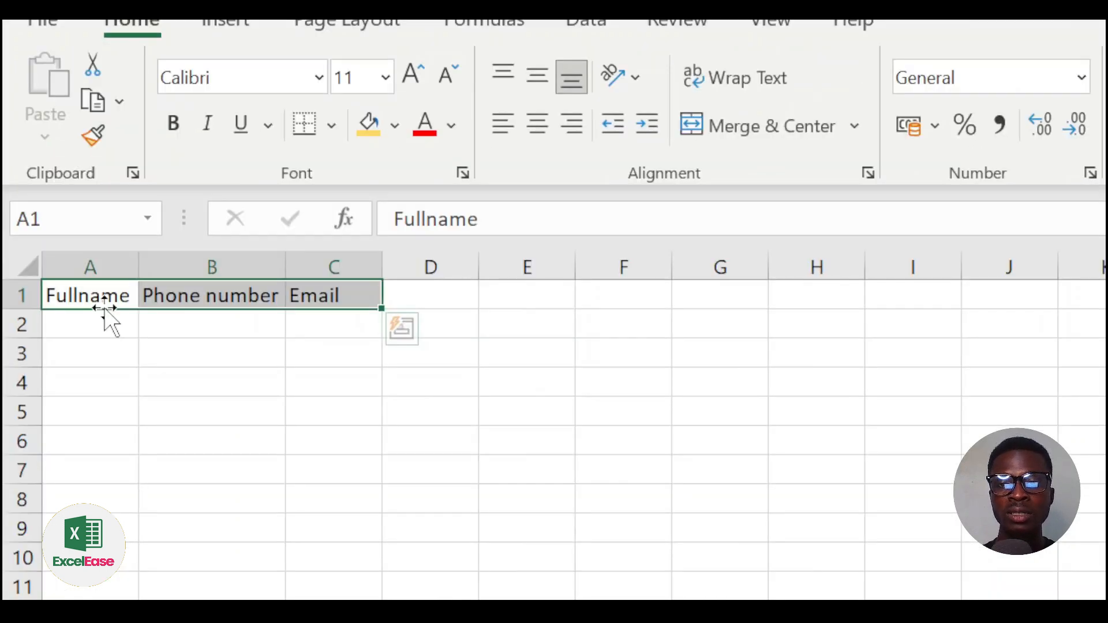
click(395, 127)
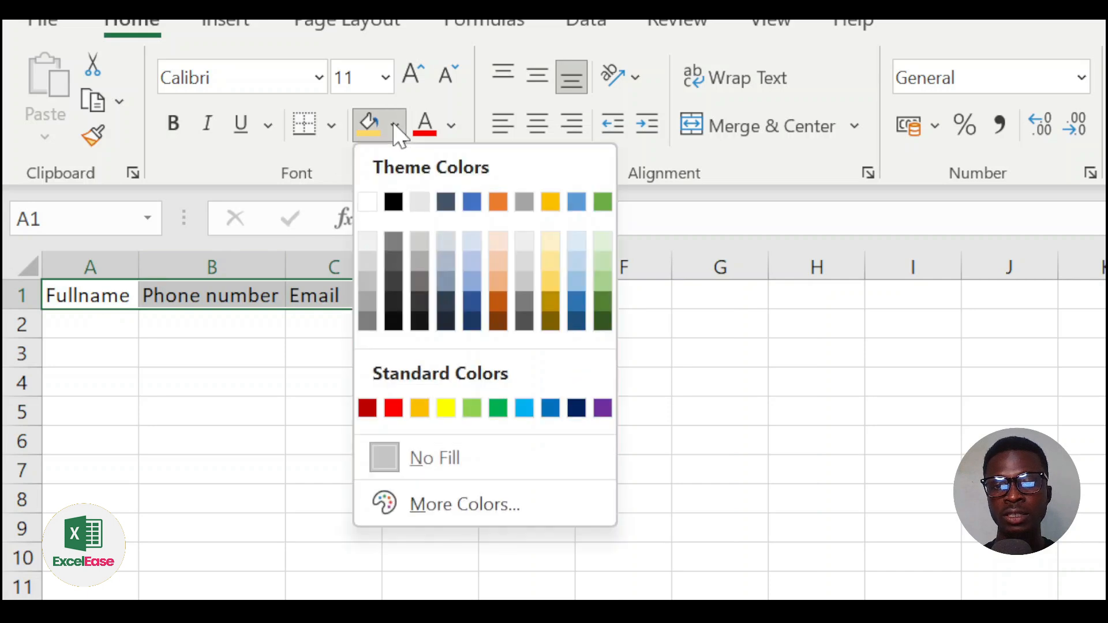
click(551, 302)
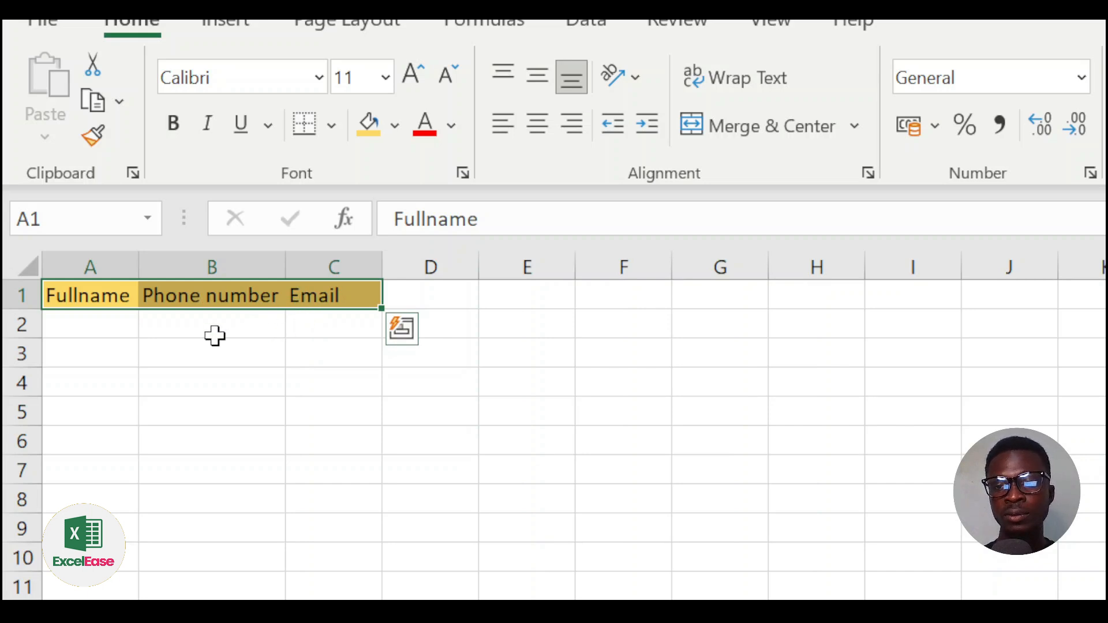
key(ctrl+z)
click(89, 308)
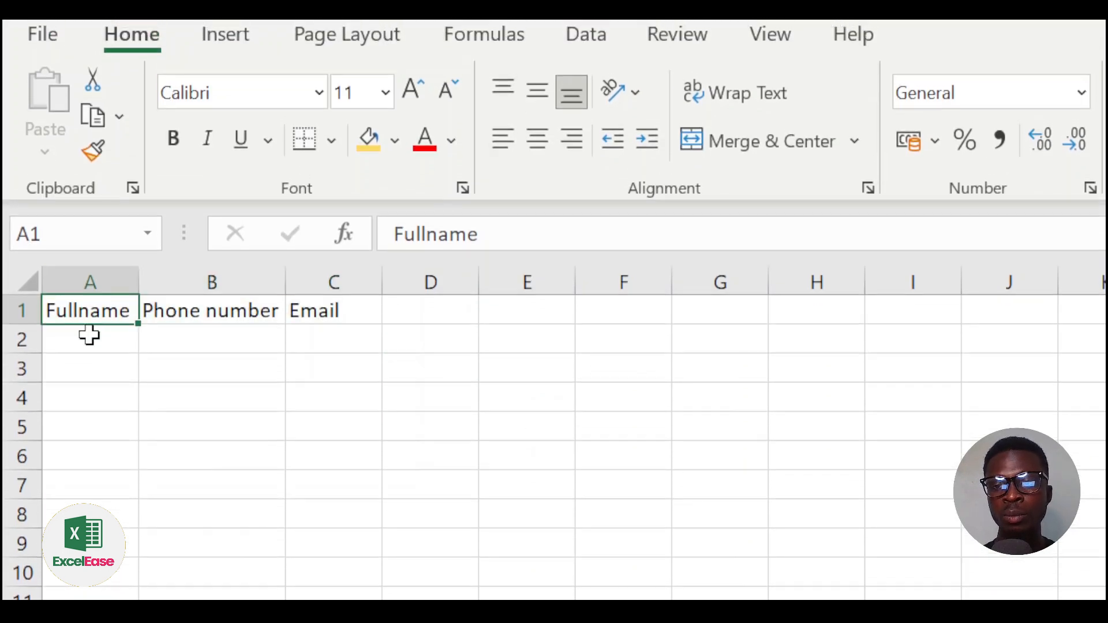
Step: Type the first name into A2, correcting its spelling along the way
click(90, 331)
text(Emmaniel)
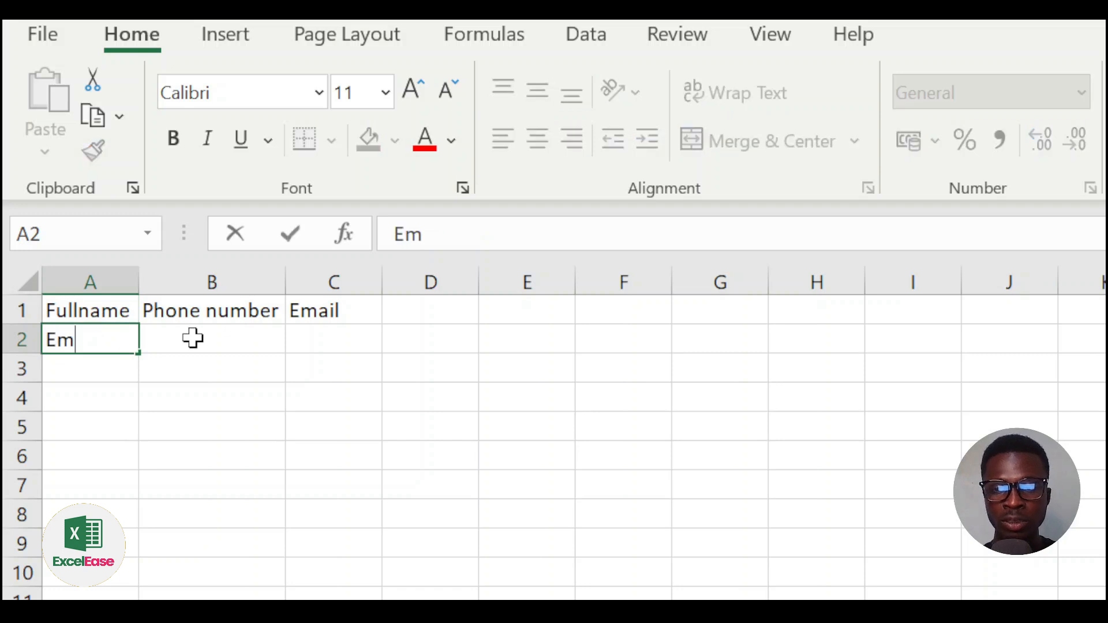
key(BackSpace)
key(BackSpace)
key(BackSpace)
text(ie)
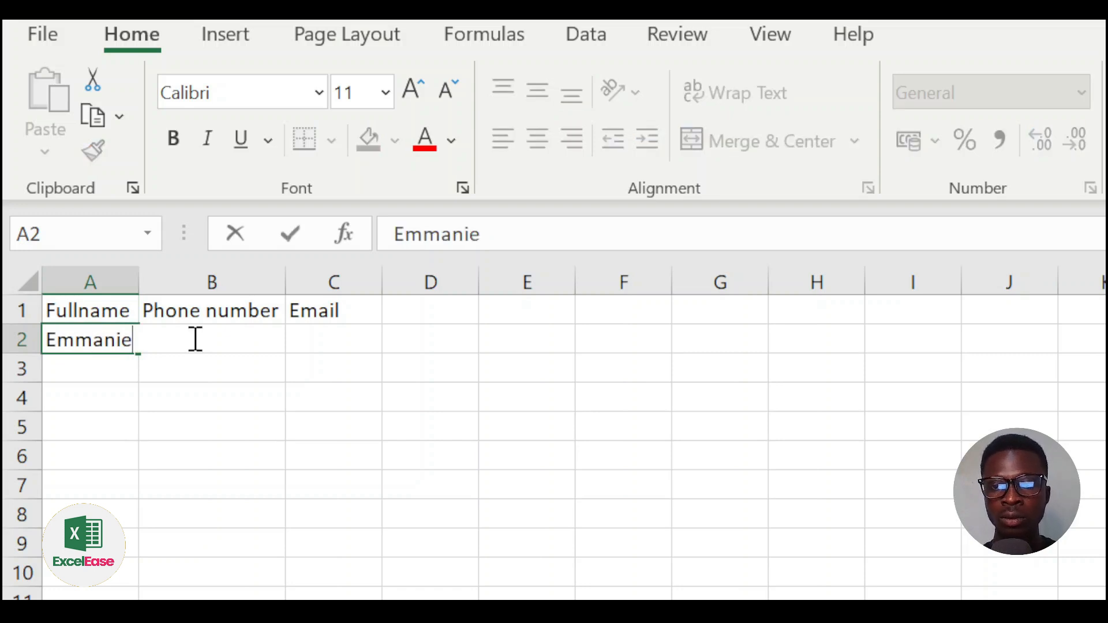
key(BackSpace)
key(BackSpace)
key(BackSpace)
text(uel)
key(BackSpace)
key(BackSpace)
key(BackSpace)
text(nm)
key(BackSpace)
text(n)
key(BackSpace)
text(uel)
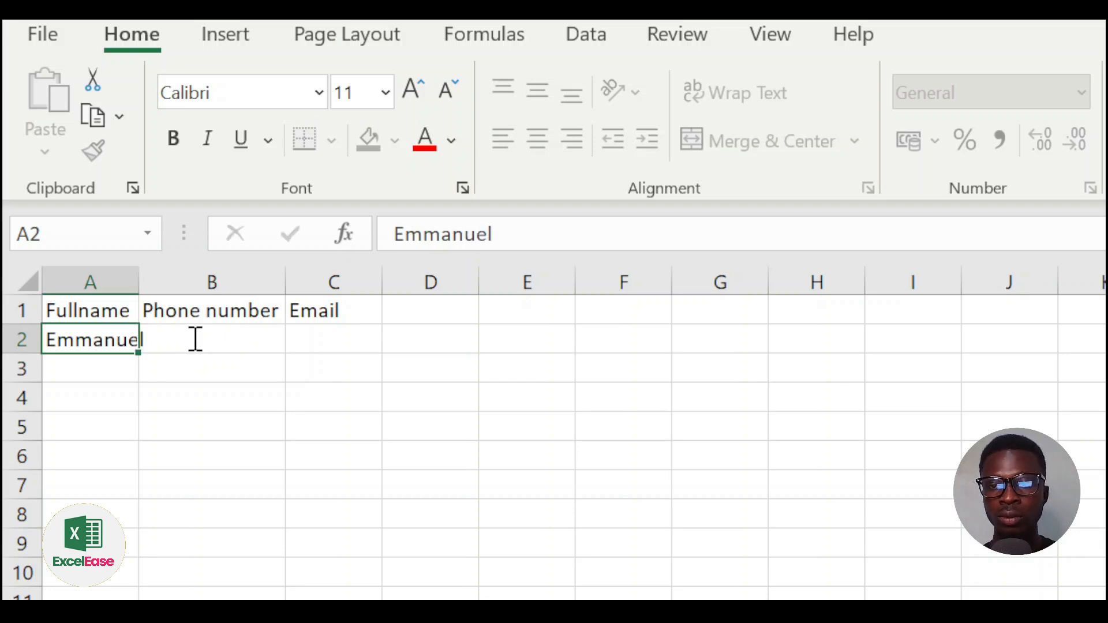
key(Return)
Step: Enter three more names in A3 to A5 under Fullname
text(James)
key(Return)
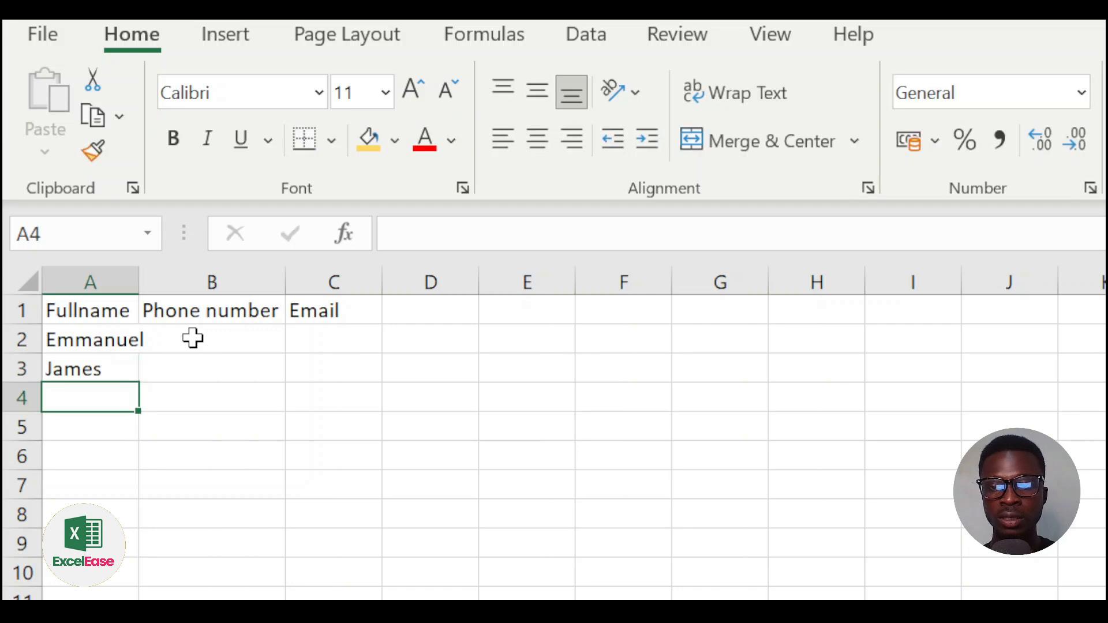
text(Oppong)
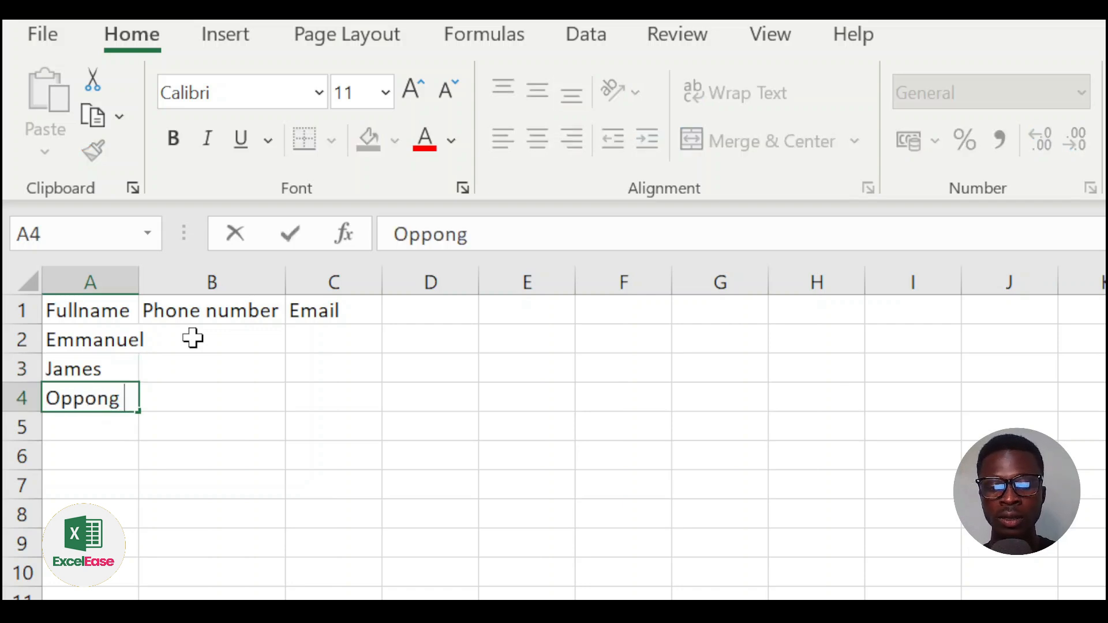
key(Return)
text(Sy)
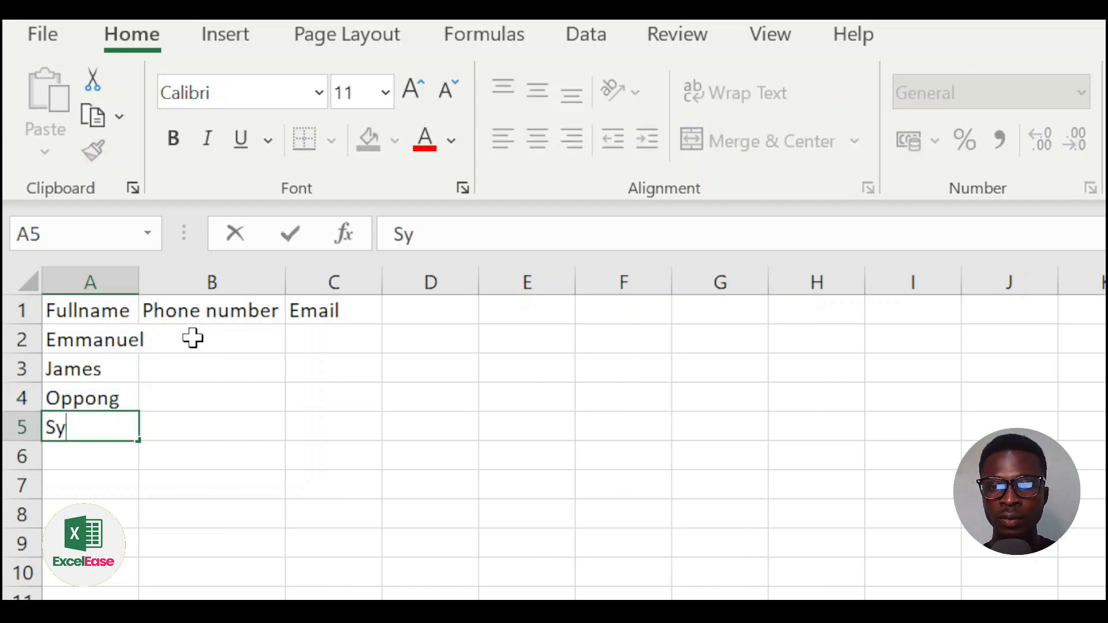
text(lvester)
key(Return)
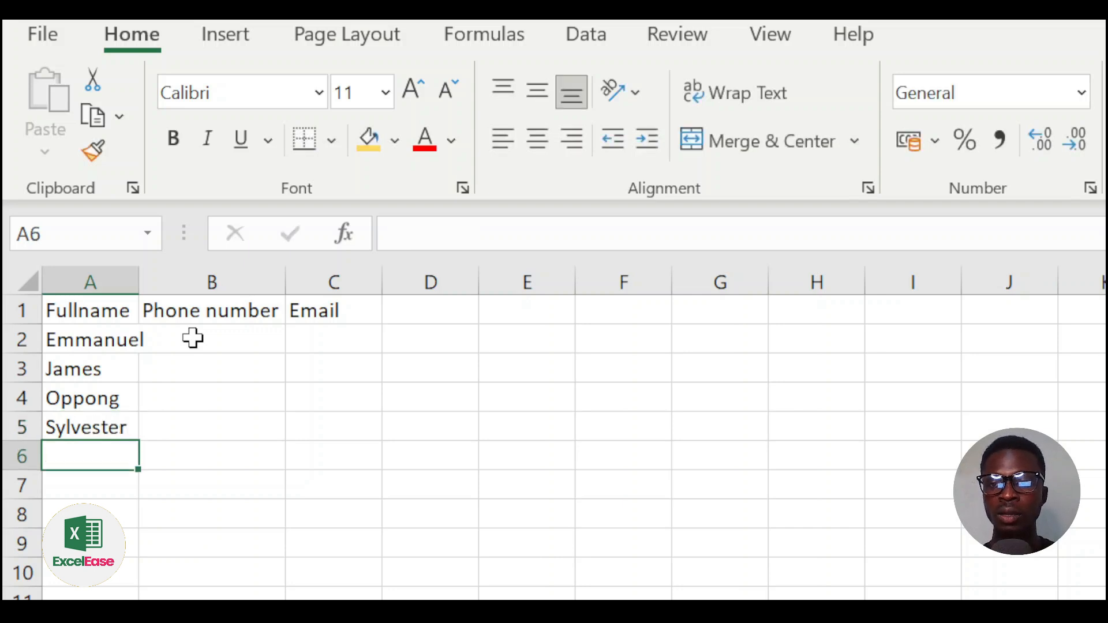
click(107, 312)
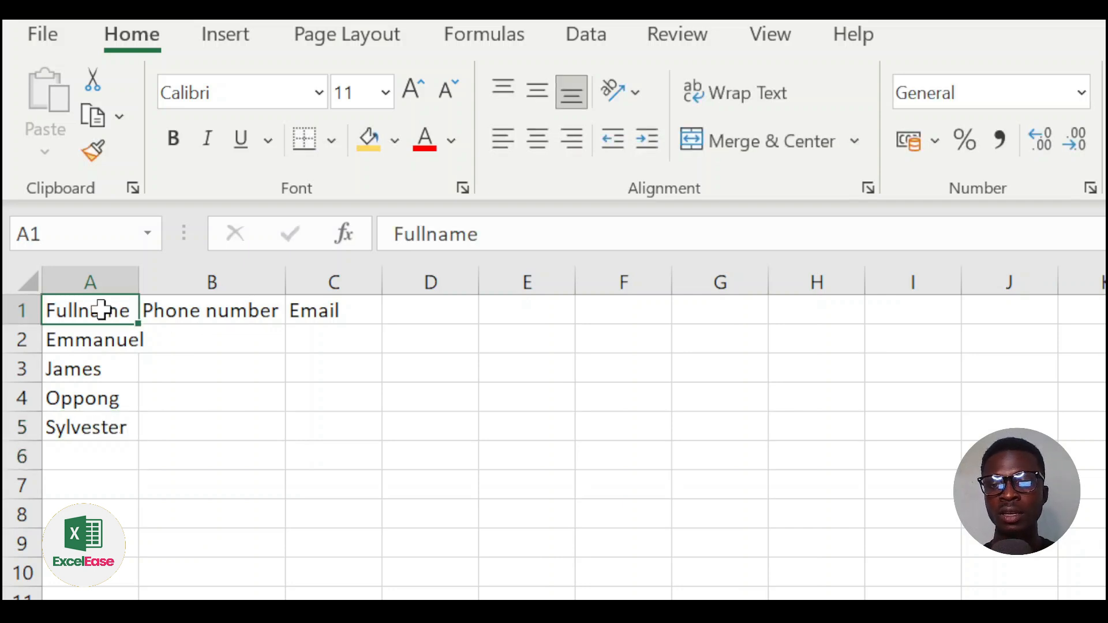
Step: Widen column A to fit the names and make the A1:C1 headers bold
click(117, 351)
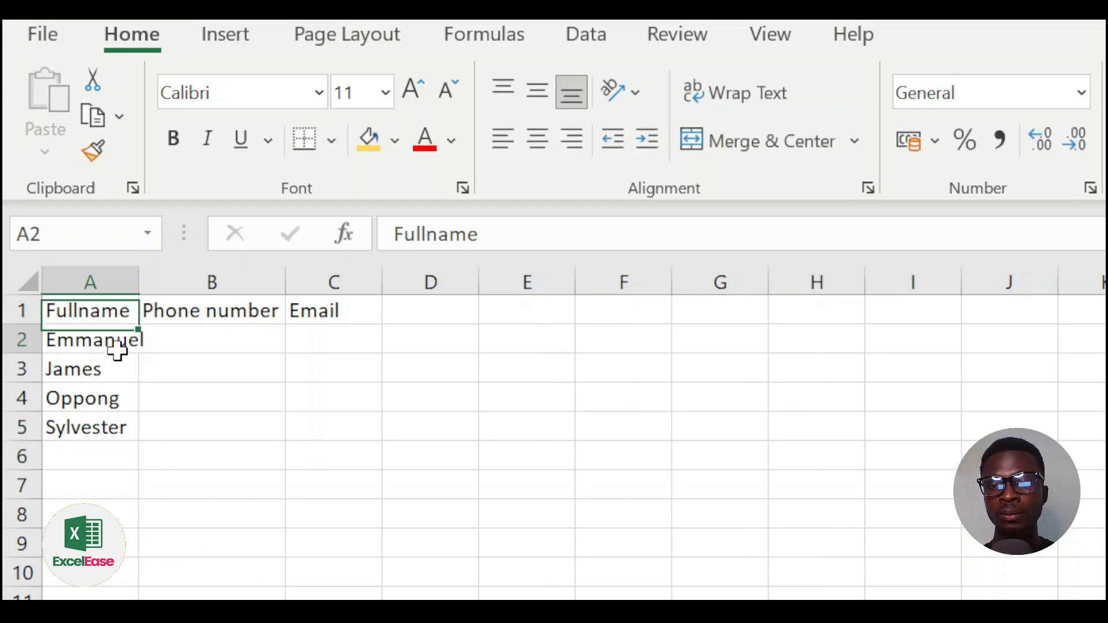
double_click(138, 279)
drag(109, 295, 335, 292)
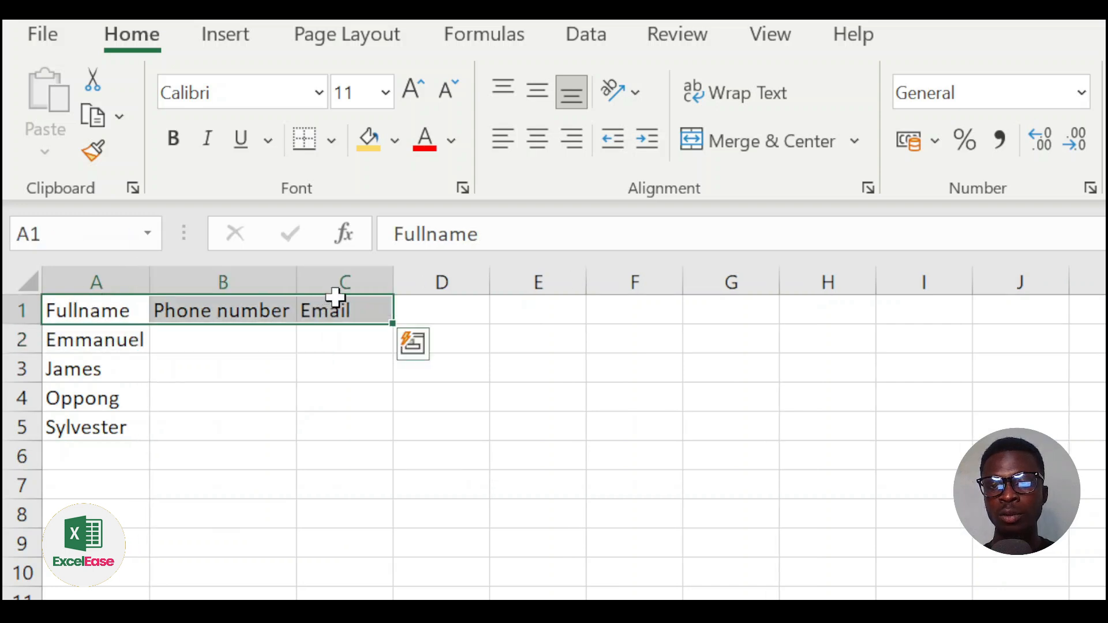
click(173, 138)
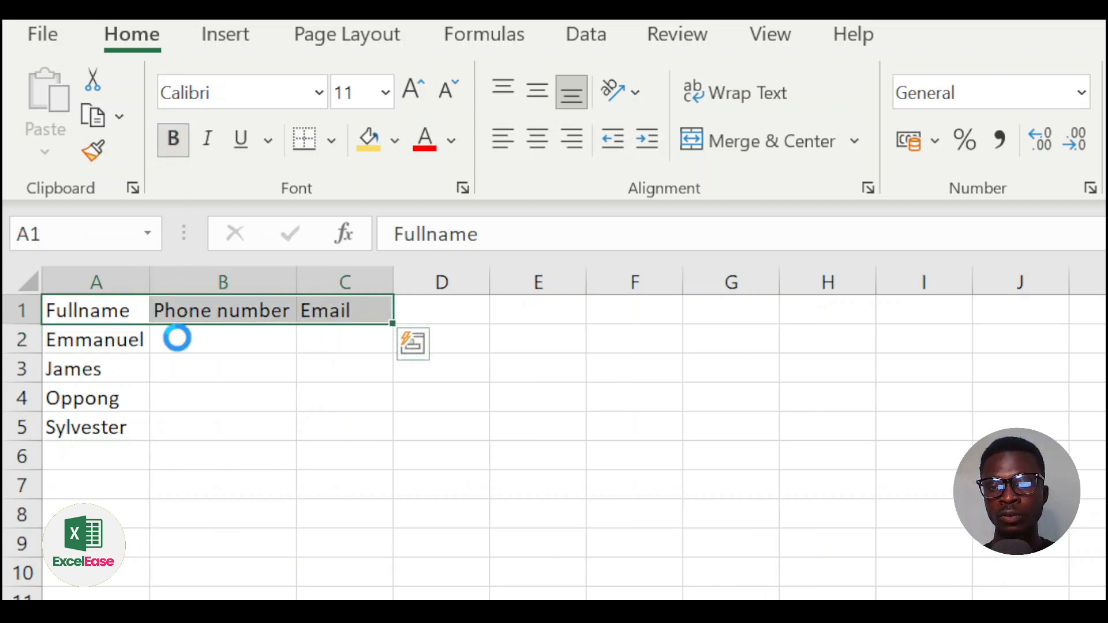
Step: Enter a phone number beside each of the four names in B2 to B5
click(205, 342)
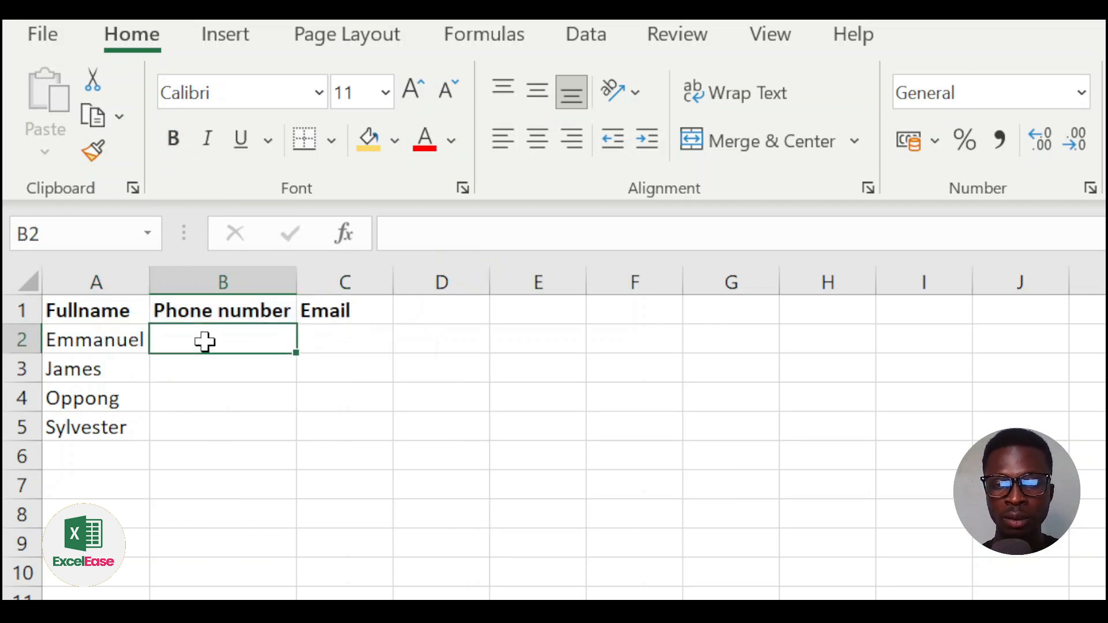
text(24245252)
key(Return)
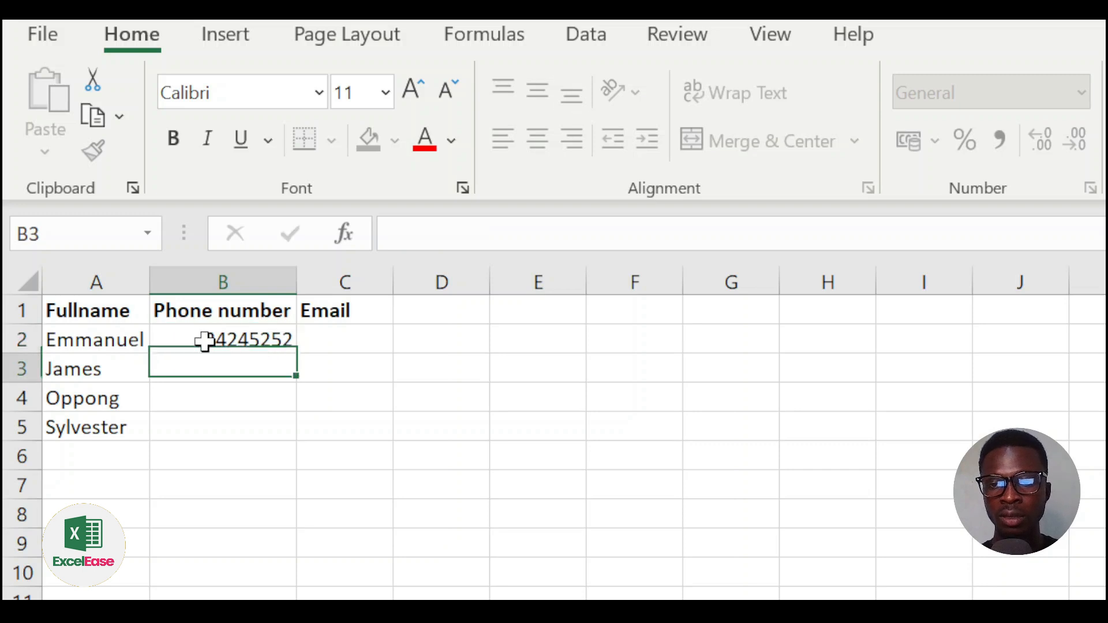
text(25252)
key(Return)
text(25225)
key(Return)
text(525252)
key(Return)
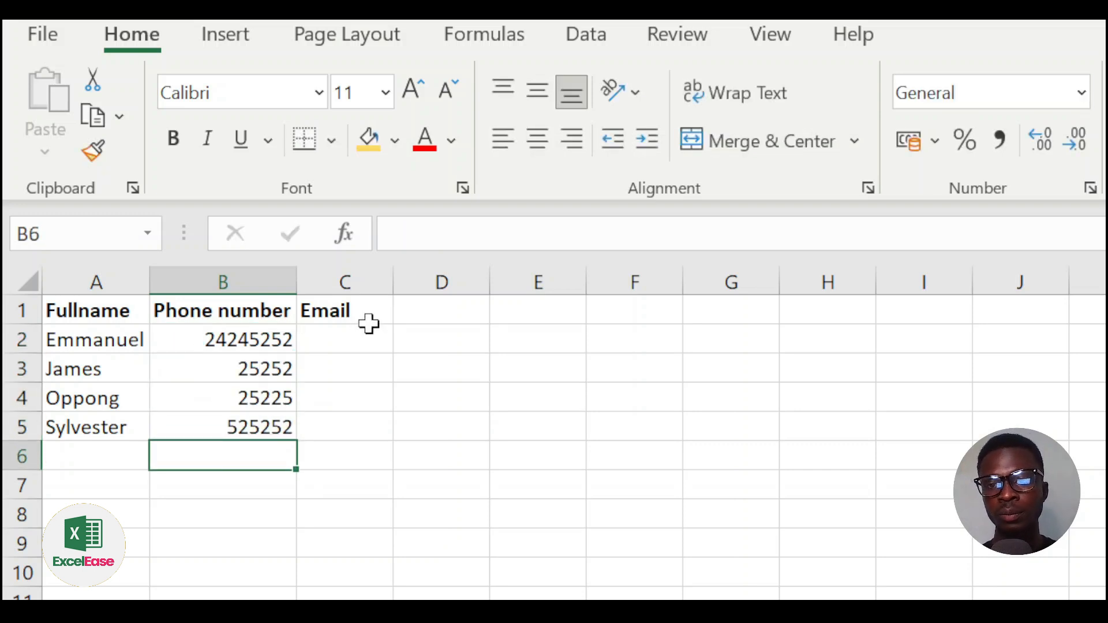
click(381, 341)
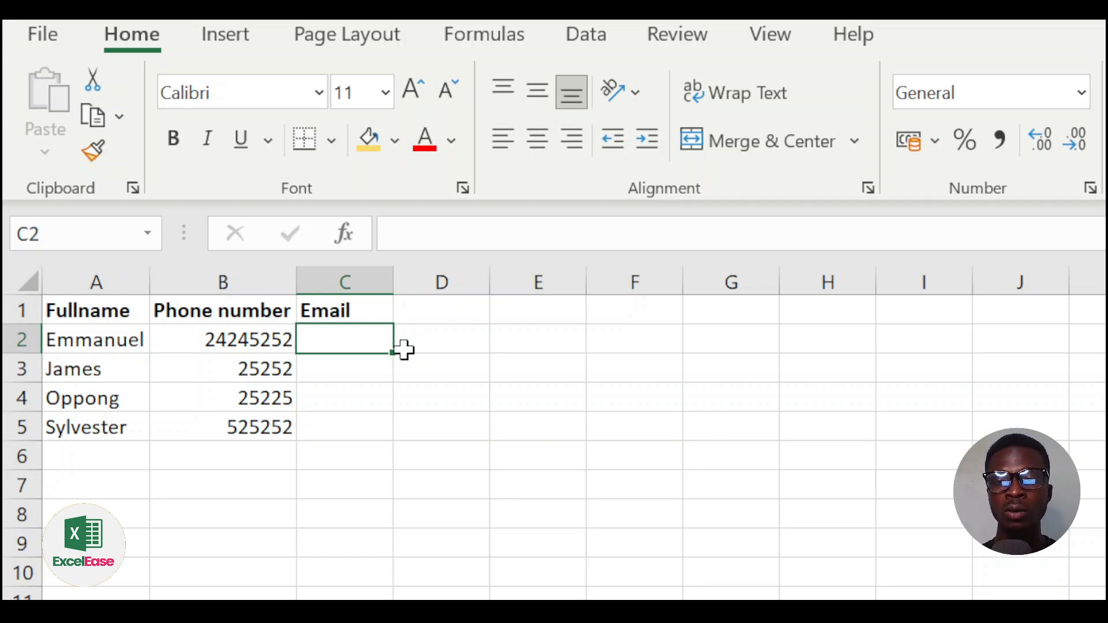
Step: Undo the last phone entry so B5 beside the fourth name is empty
click(99, 340)
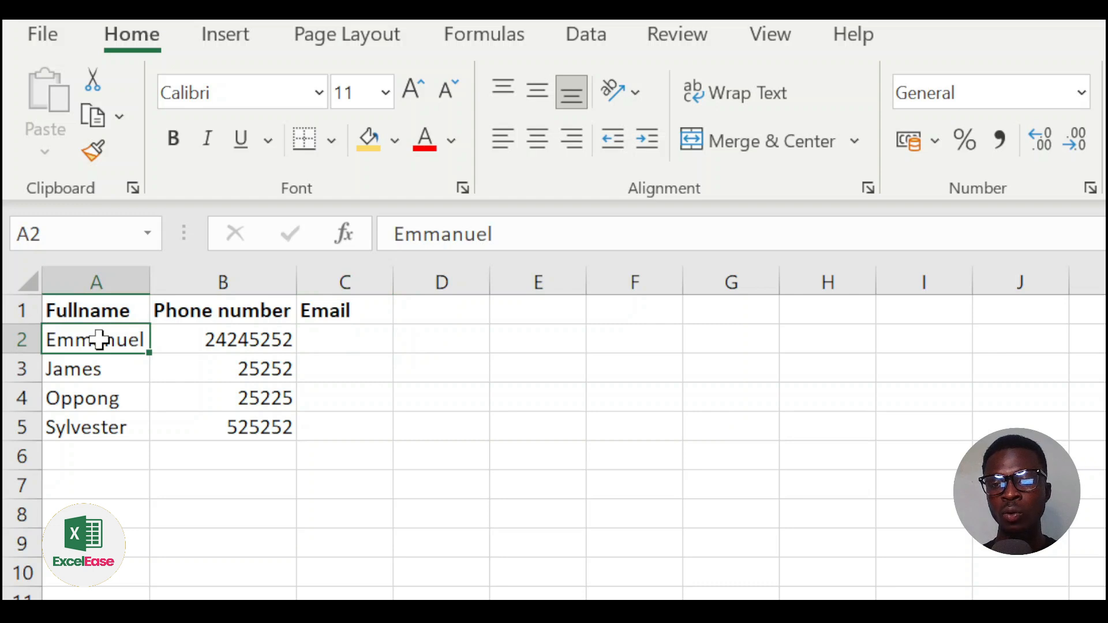
drag(100, 341, 92, 416)
click(170, 340)
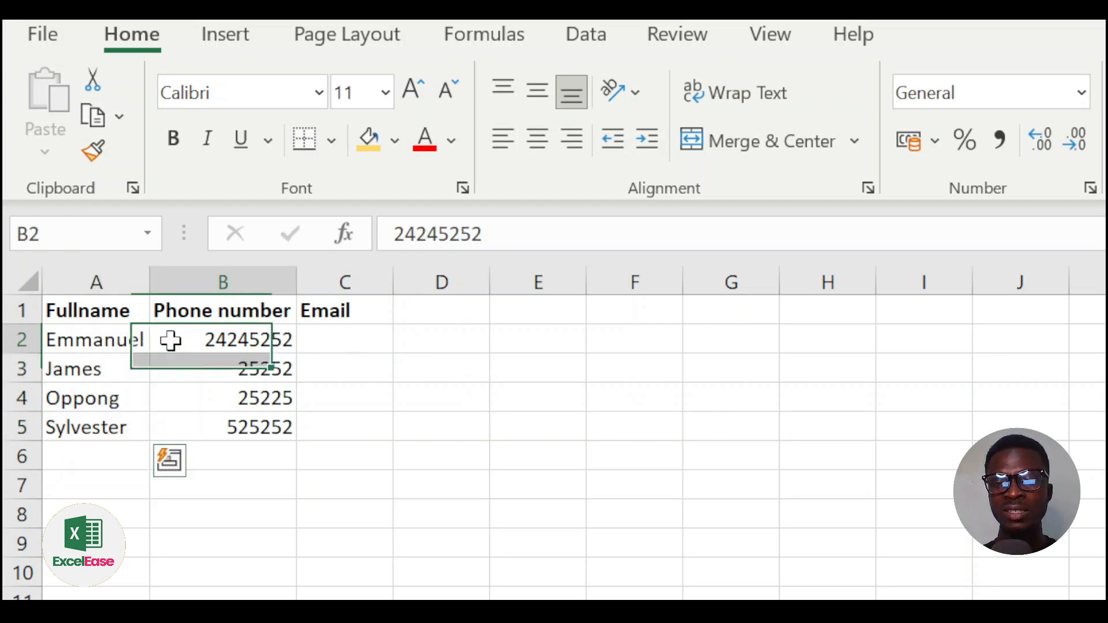
click(96, 341)
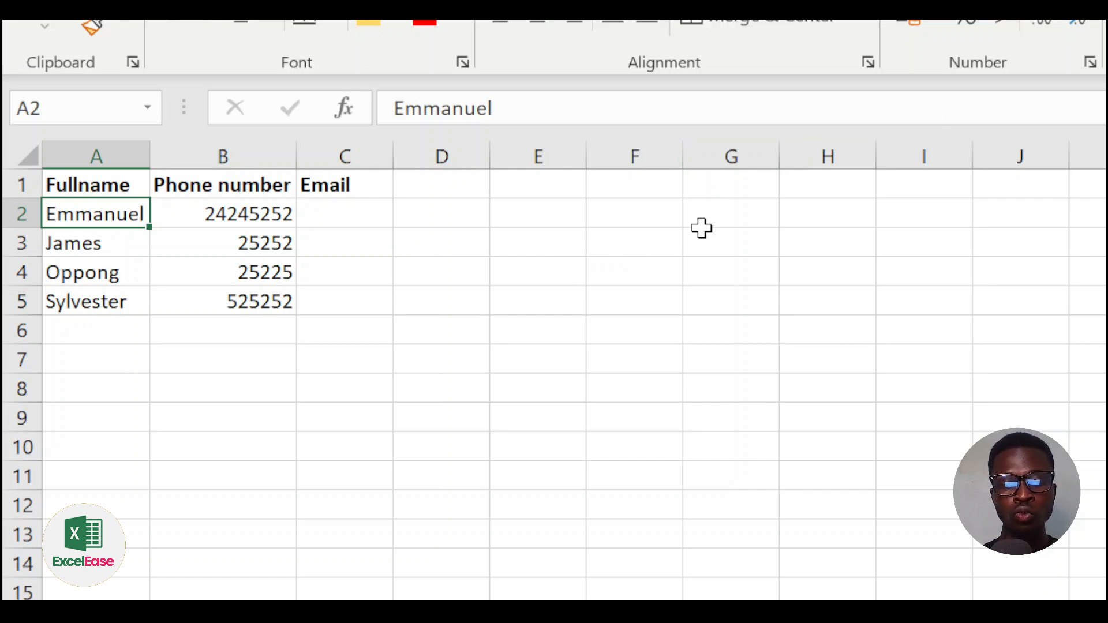
key(ctrl+shift+Down)
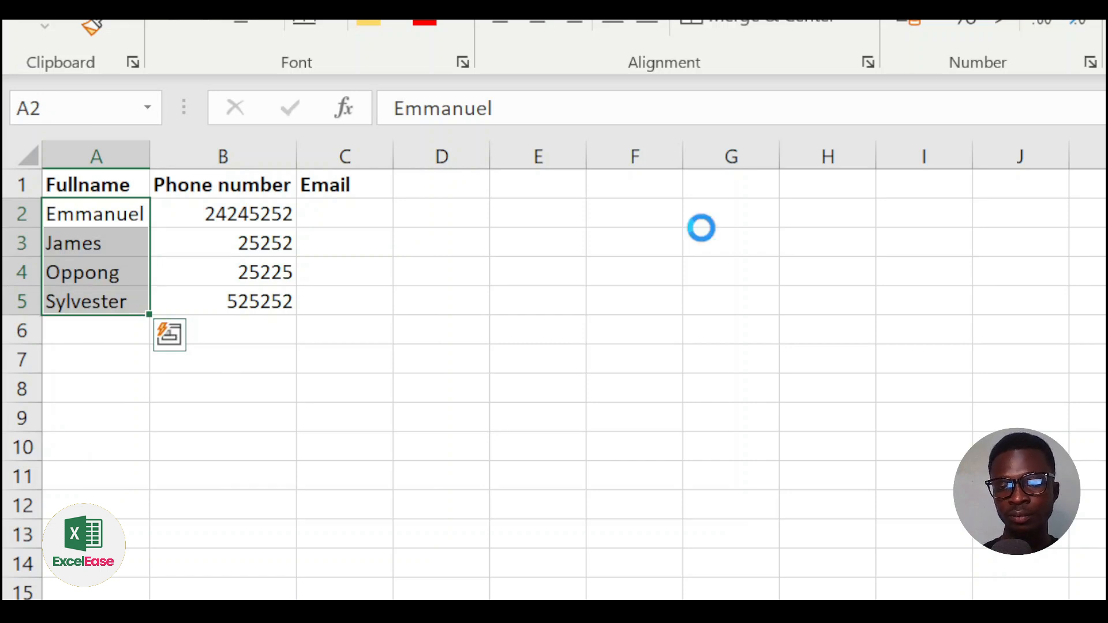
key(ctrl+z)
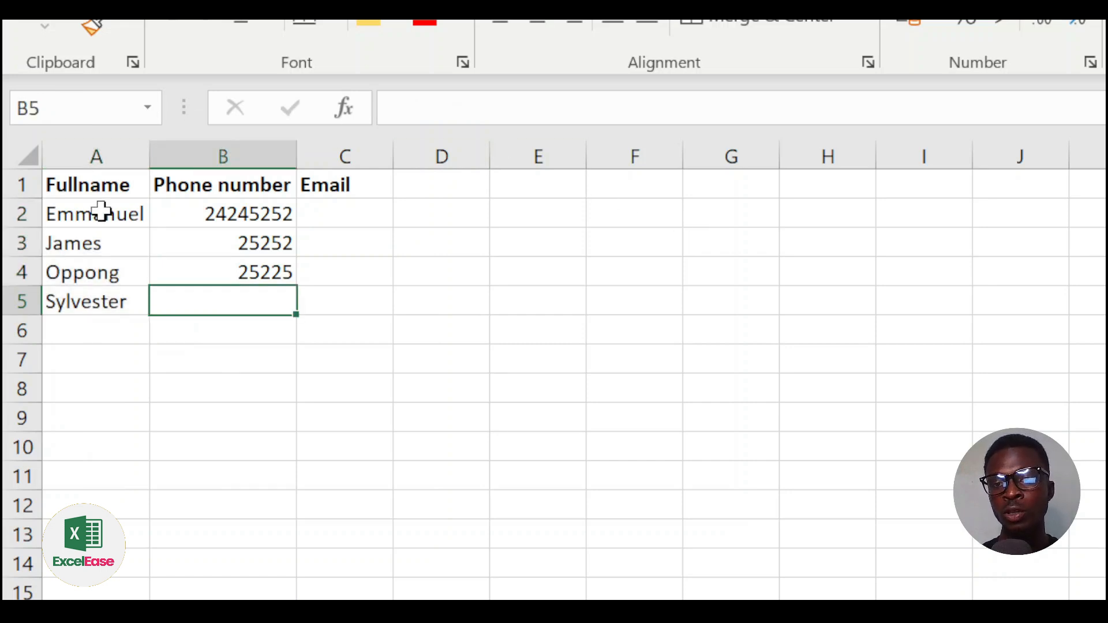
click(95, 213)
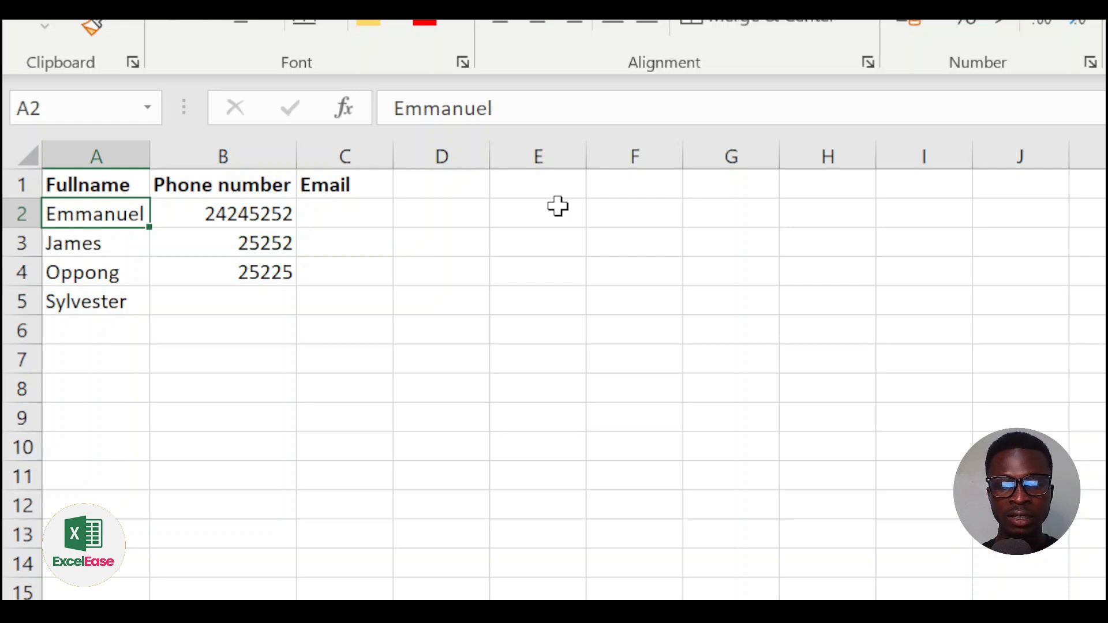
key(ctrl+shift+Down)
key(ctrl+q)
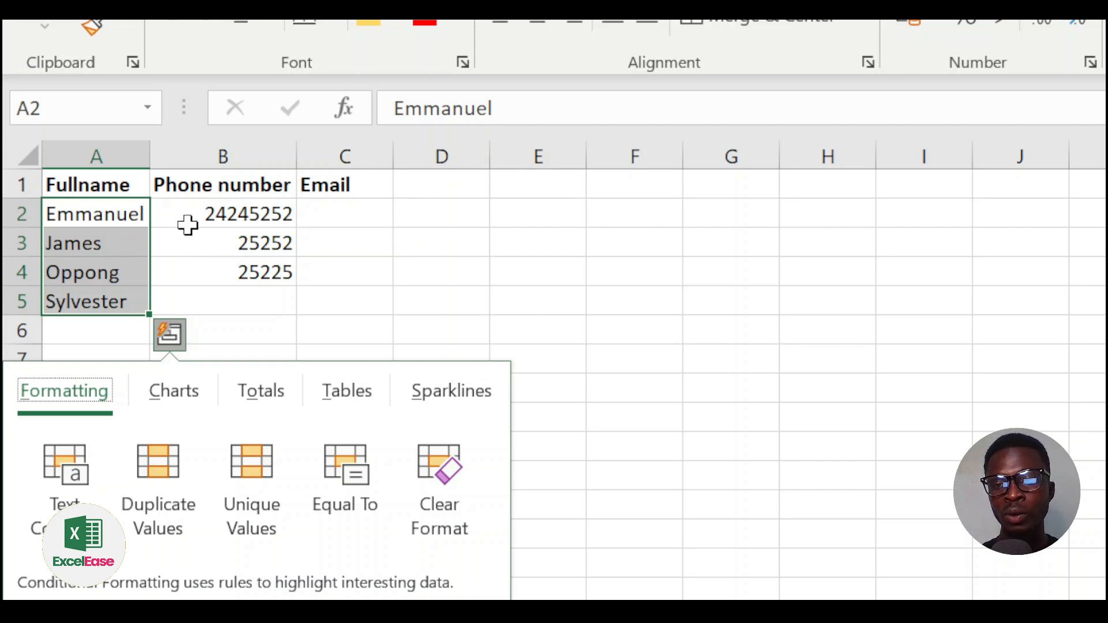
click(163, 209)
drag(88, 215, 88, 290)
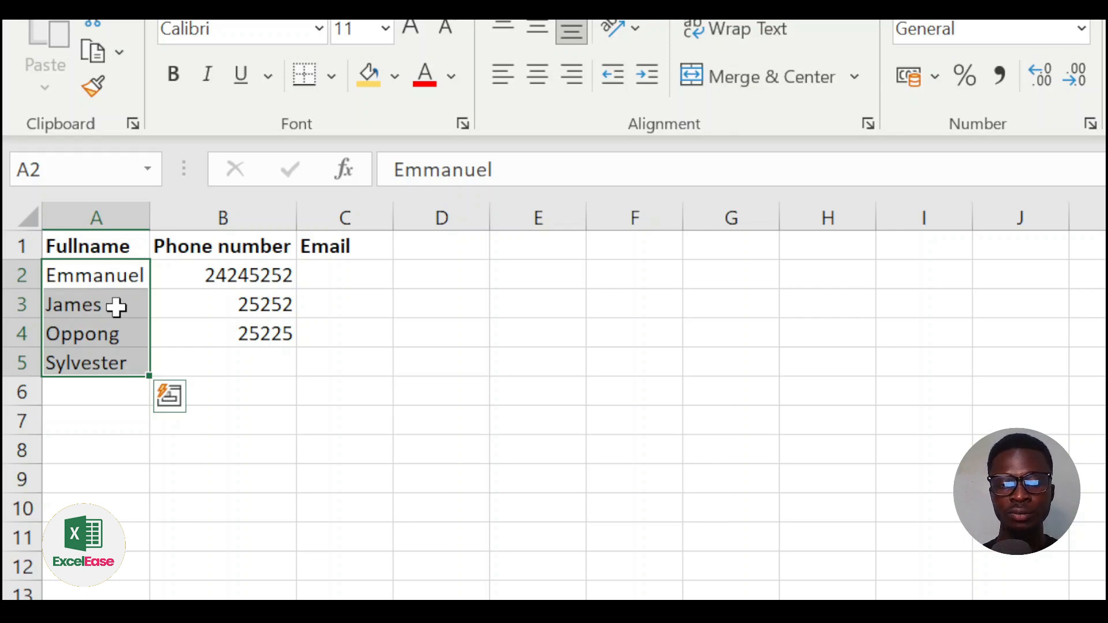
click(115, 300)
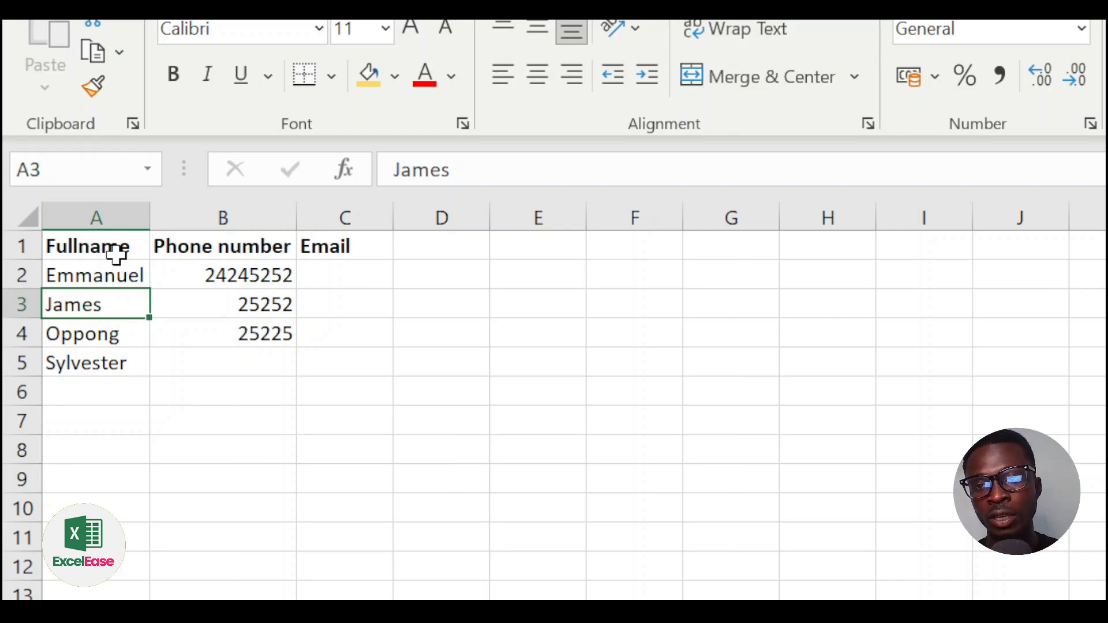
click(112, 218)
Step: Insert a new column before Fullname with a bold SN header in A1
right_click(113, 219)
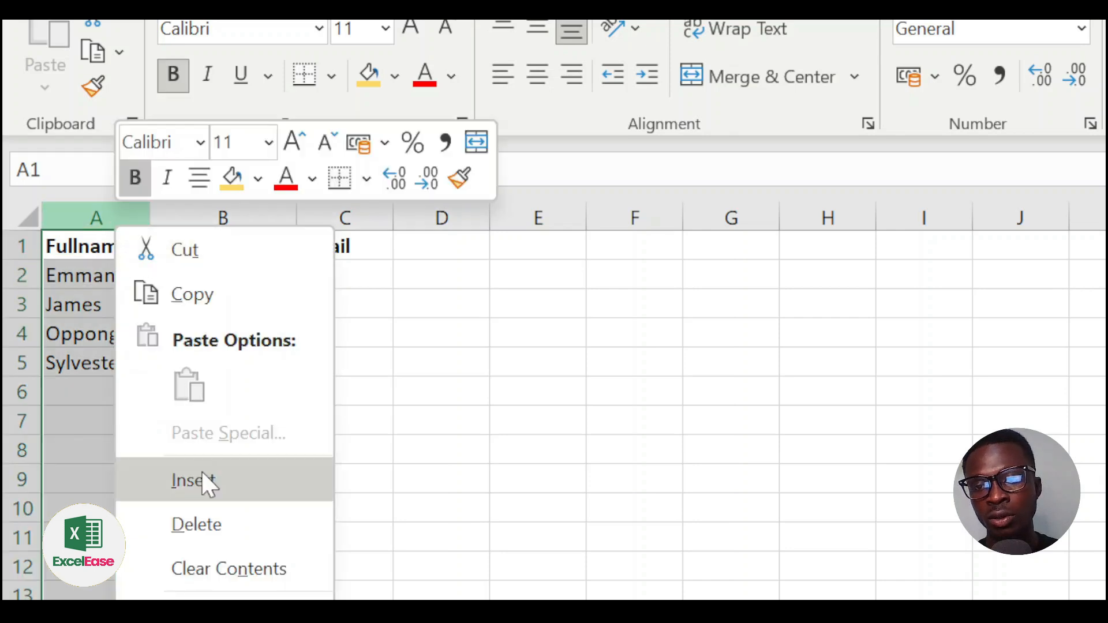
key(Escape)
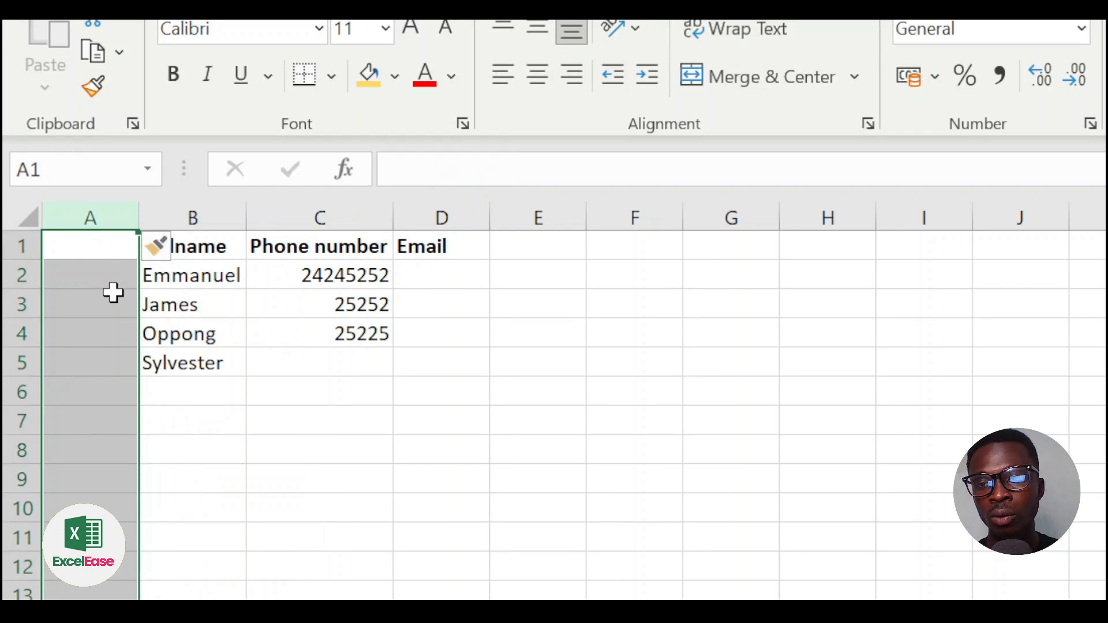
click(113, 284)
double_click(116, 244)
text(SN)
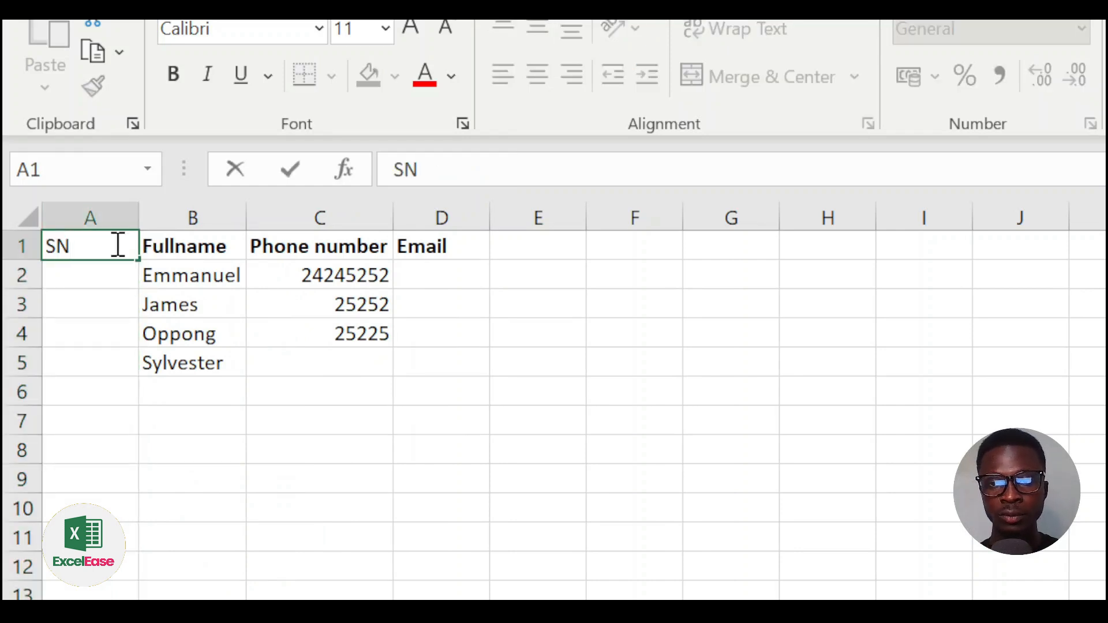
key(Return)
click(116, 241)
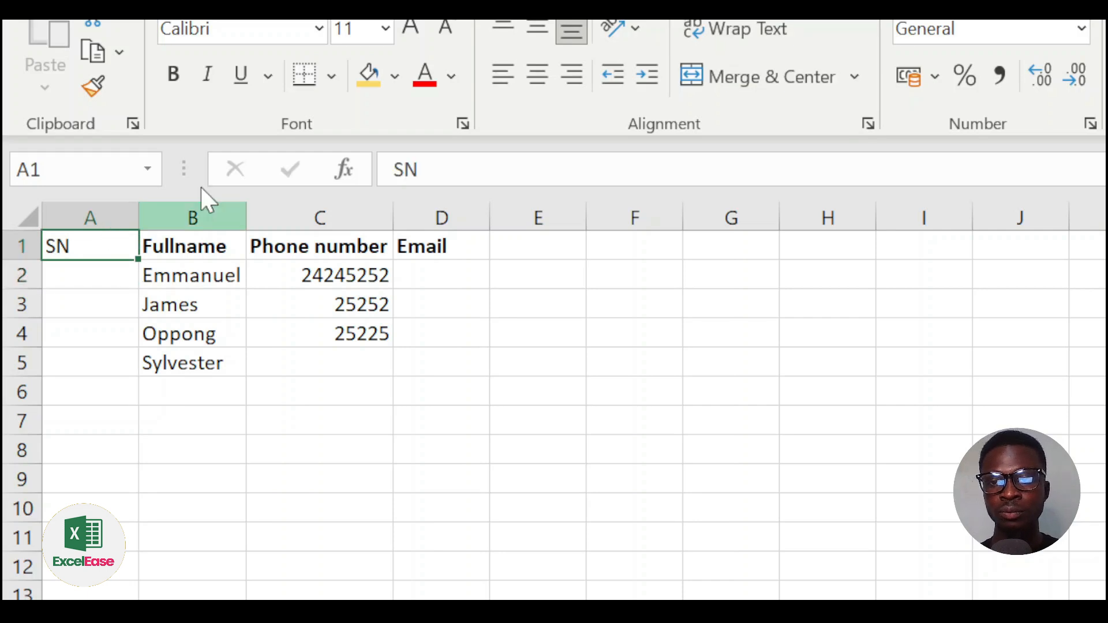
click(173, 75)
Step: Number the four people 1, 2, 3, 4 in A2 to A5
click(107, 284)
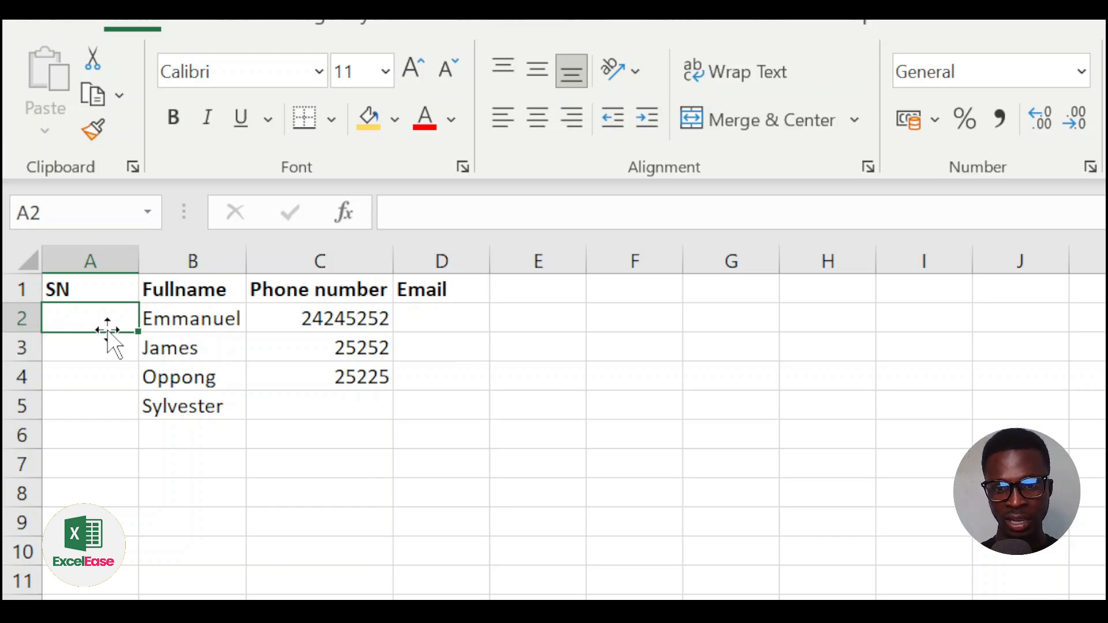
text(1)
key(Return)
text(2)
key(Return)
text(3)
key(Return)
text(4)
key(Return)
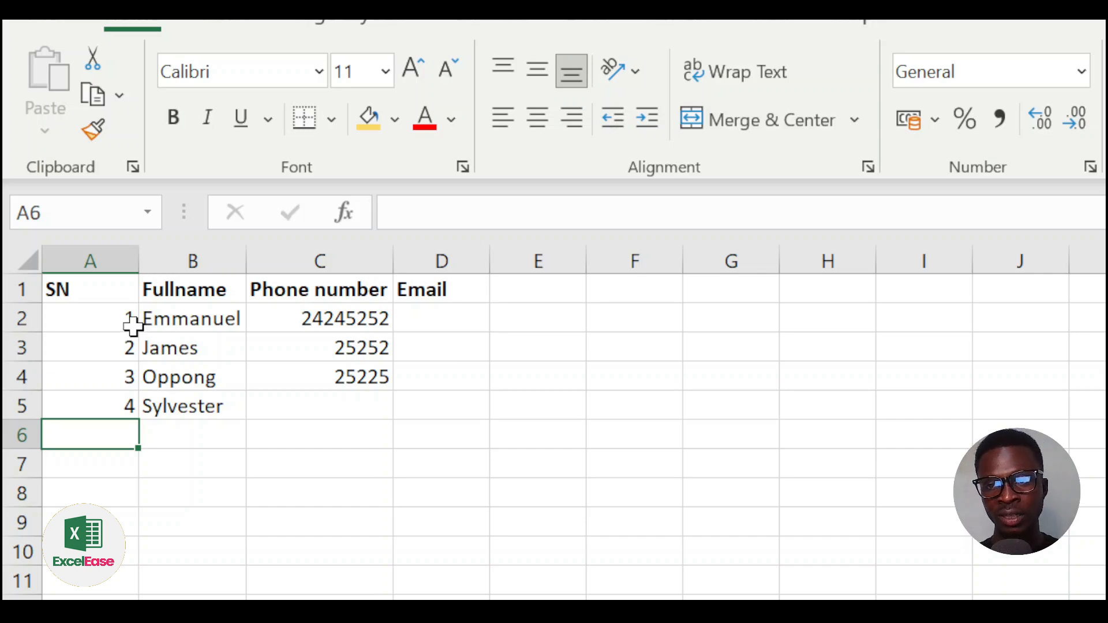
Step: Clear all contents and formatting from the SN cells A2:A5
click(121, 319)
drag(121, 319, 111, 411)
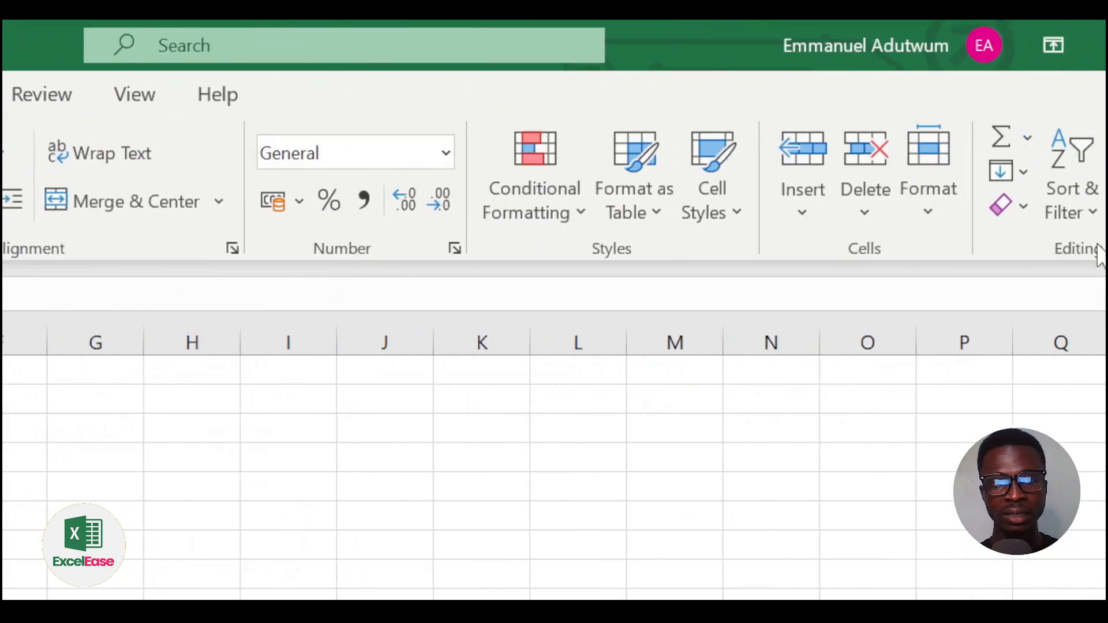
click(1023, 206)
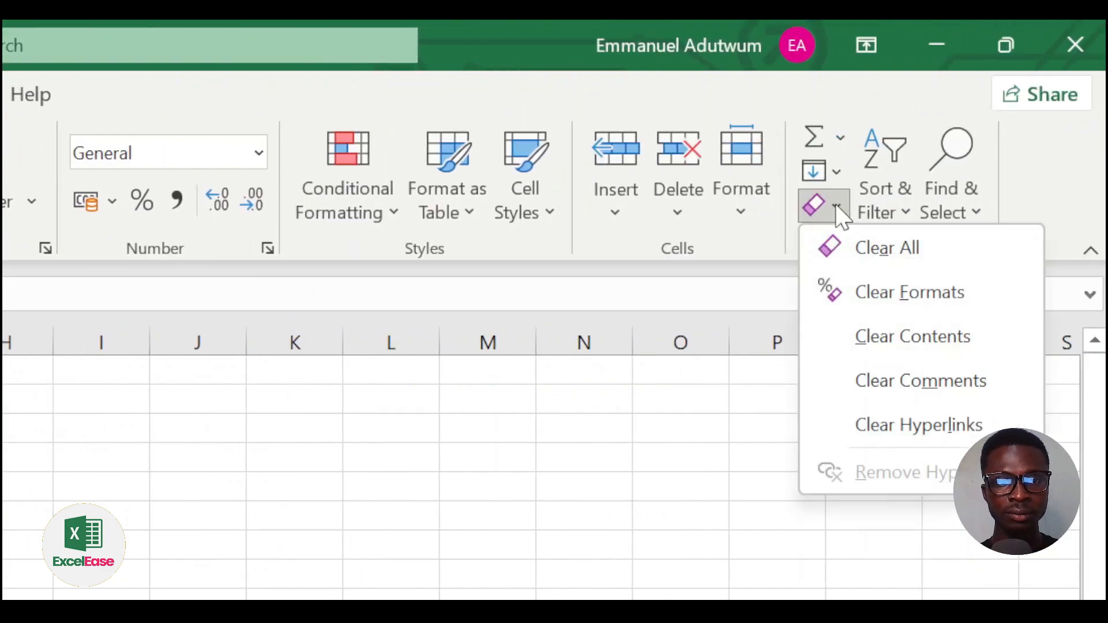
click(926, 257)
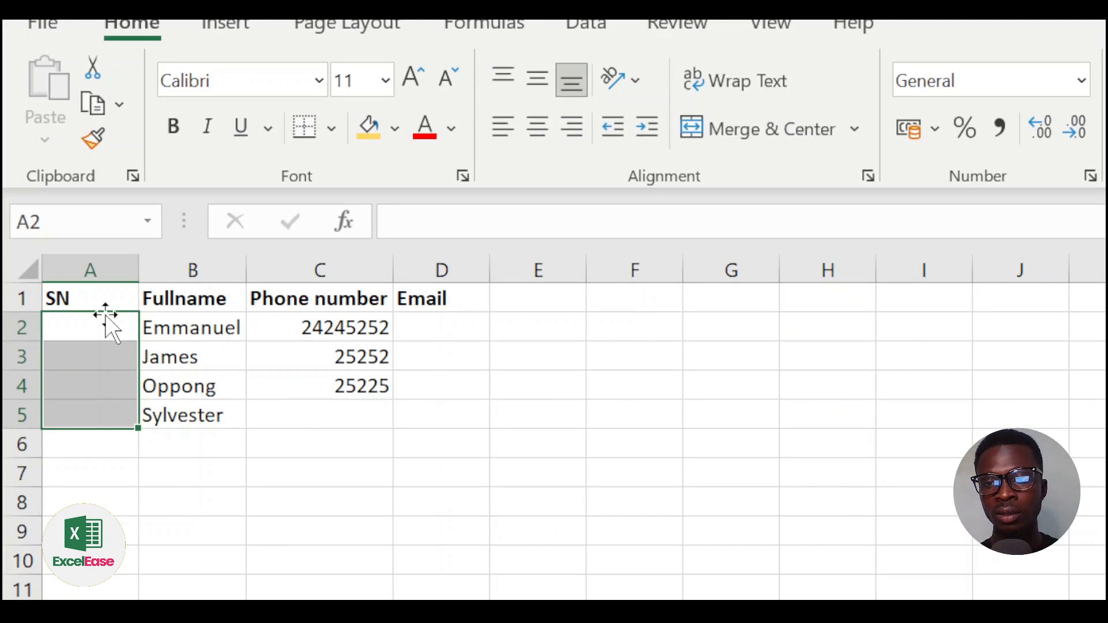
Step: Type 1 in A2 and copy it down through A5 with the fill handle
click(105, 325)
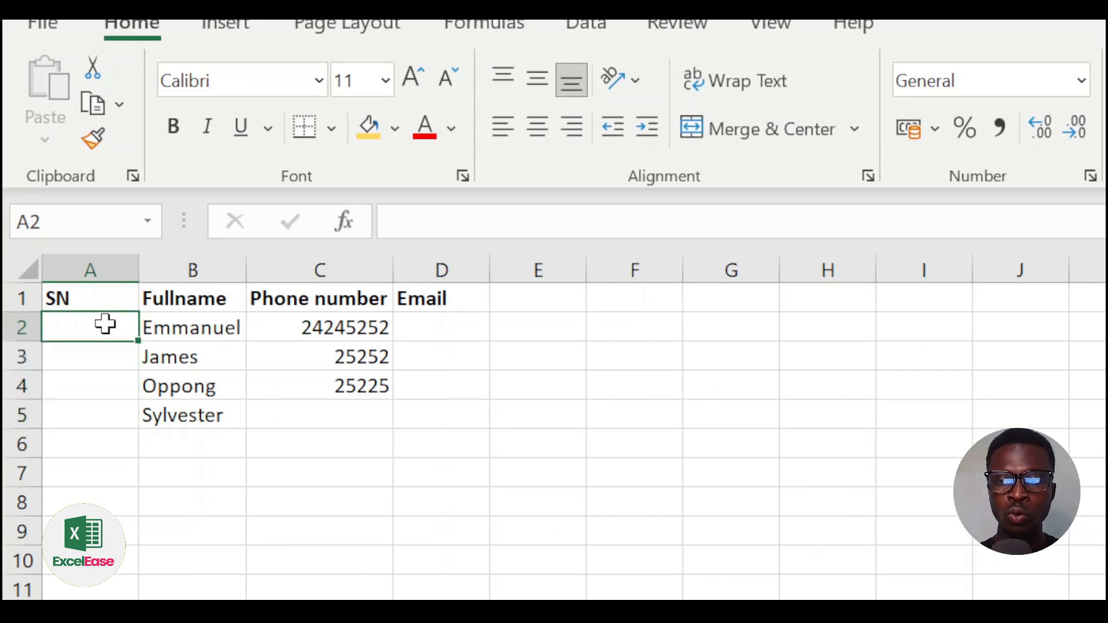
text(1)
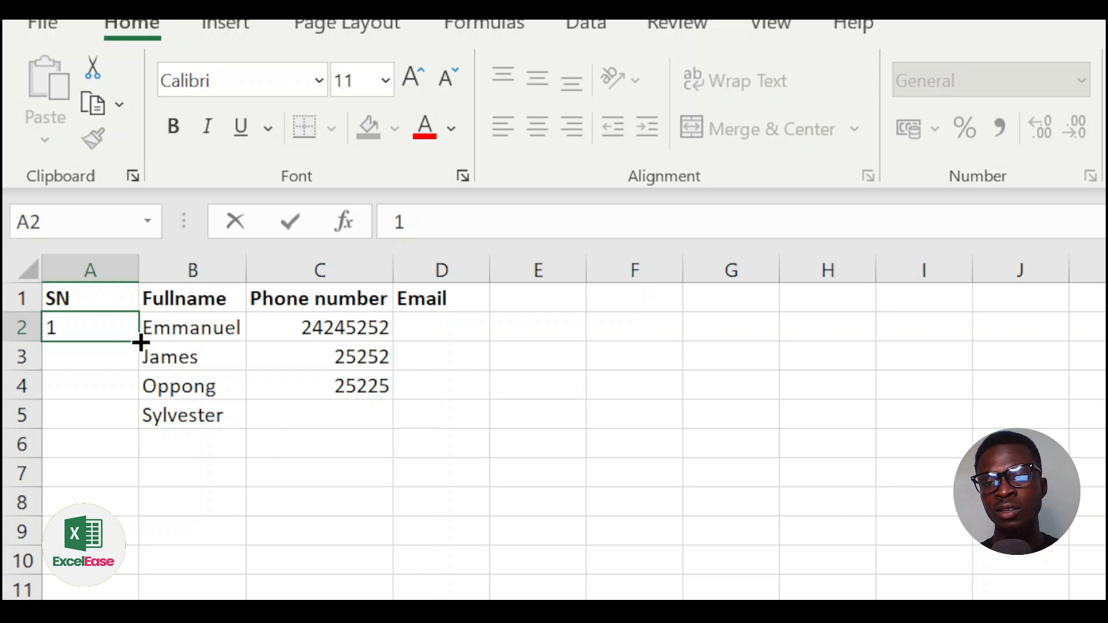
click(140, 343)
drag(140, 343, 130, 426)
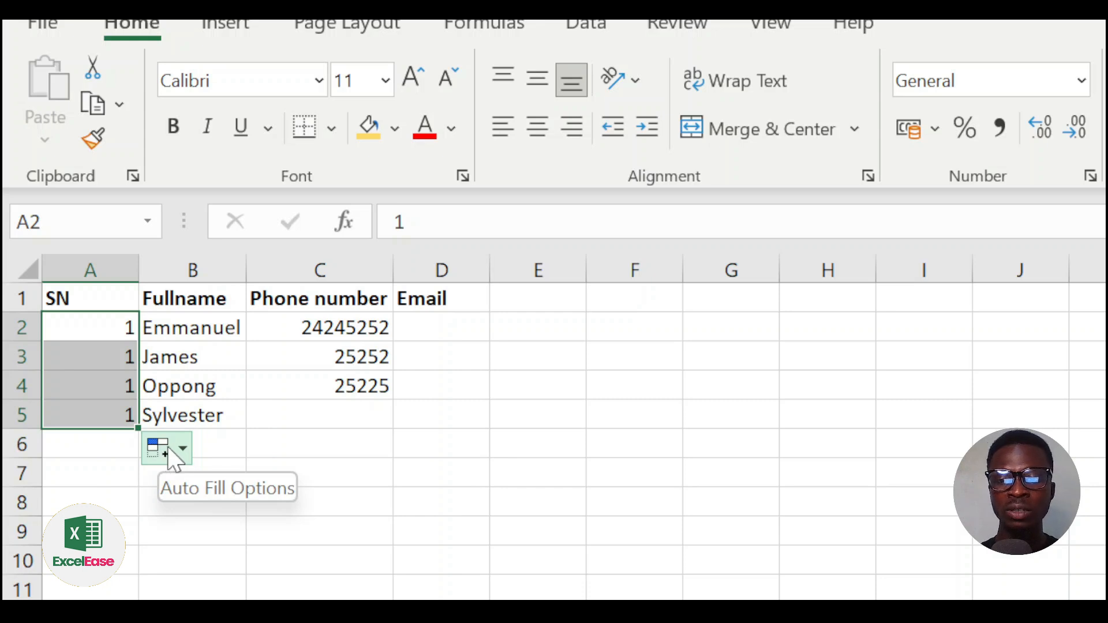
Step: Switch the fill to Fill Series and extend the SN count 1–18 down to row 19
click(183, 453)
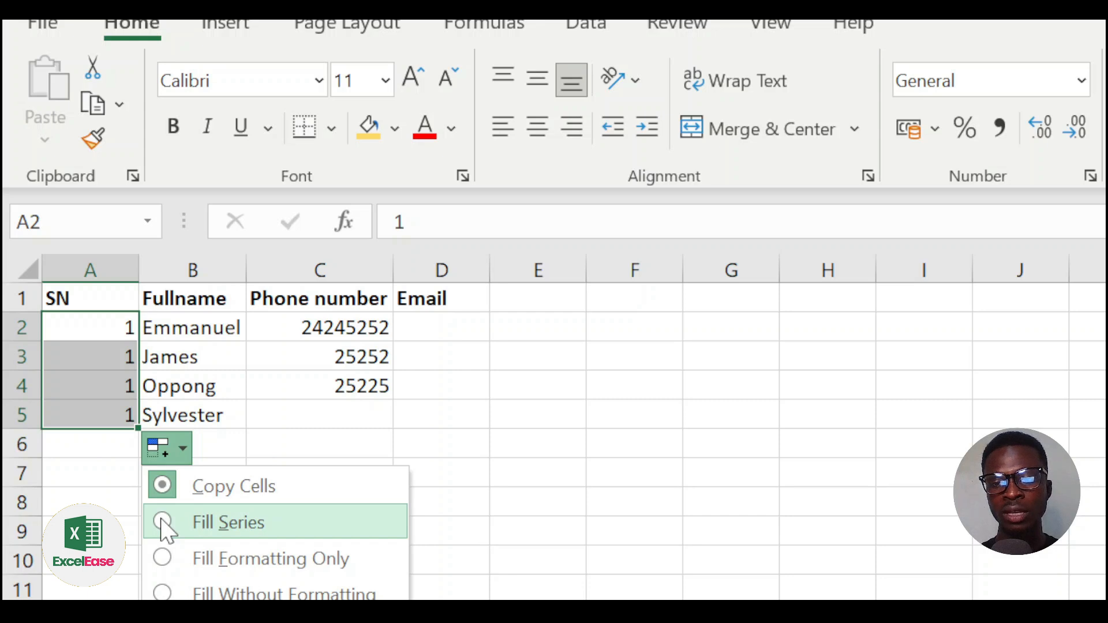
click(162, 523)
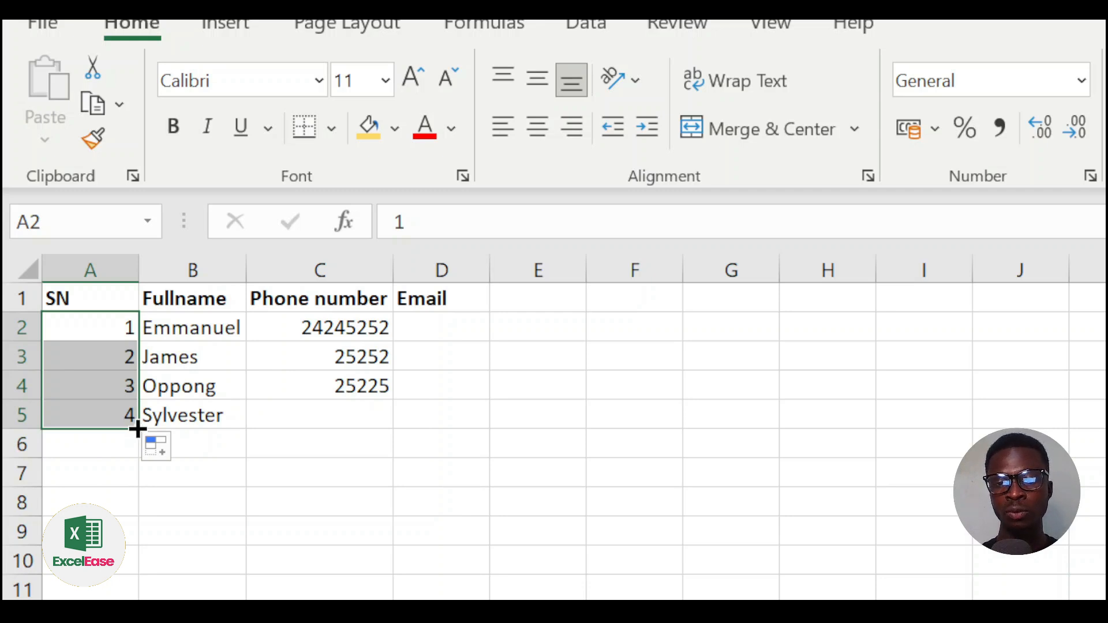
drag(137, 429, 70, 622)
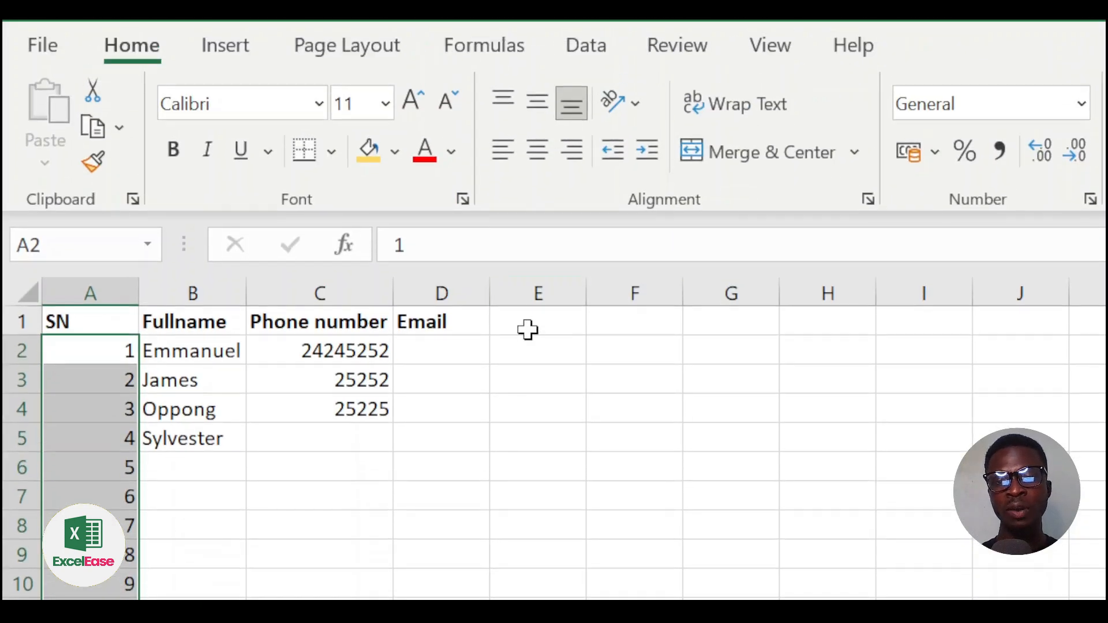
click(528, 328)
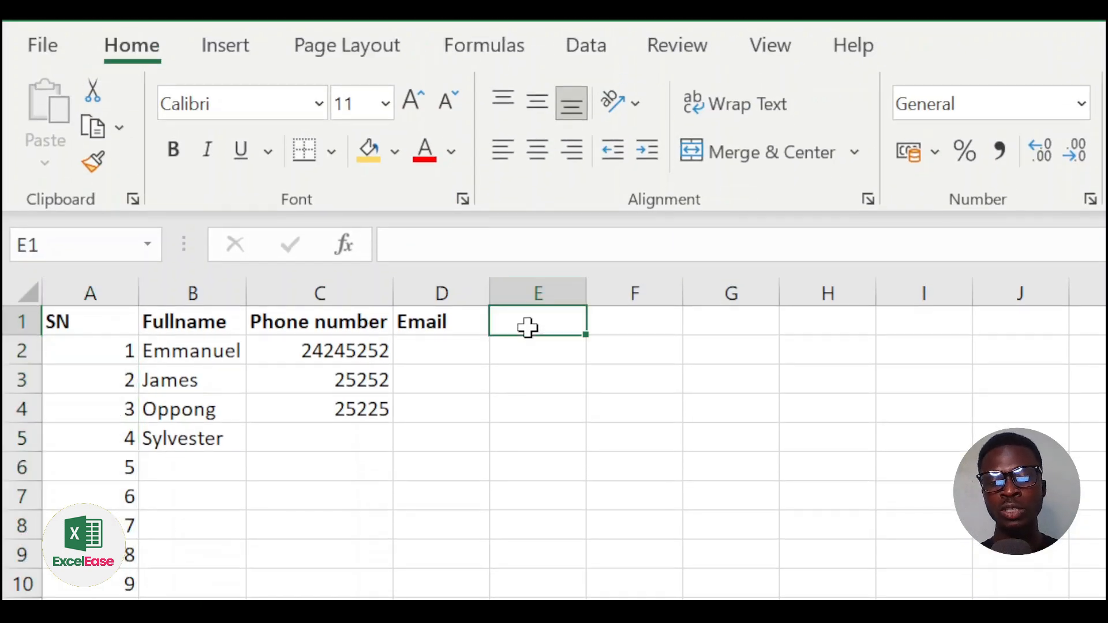
Step: Add a Months header in E1, fill January–December into E2:E13, and widen column E
text(Months)
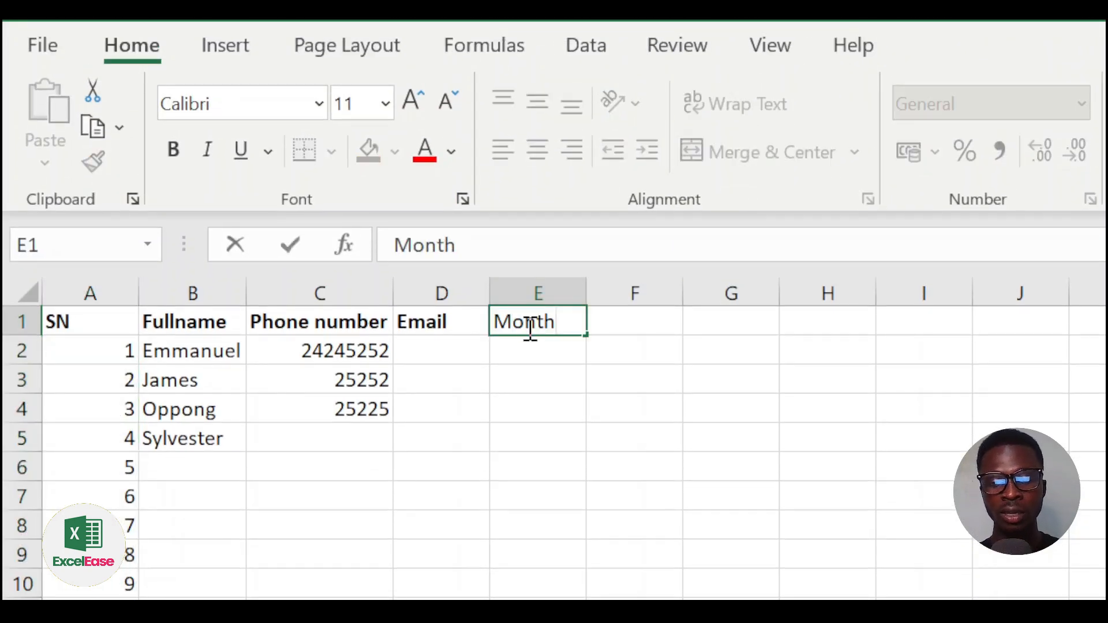
double_click(571, 348)
text(January)
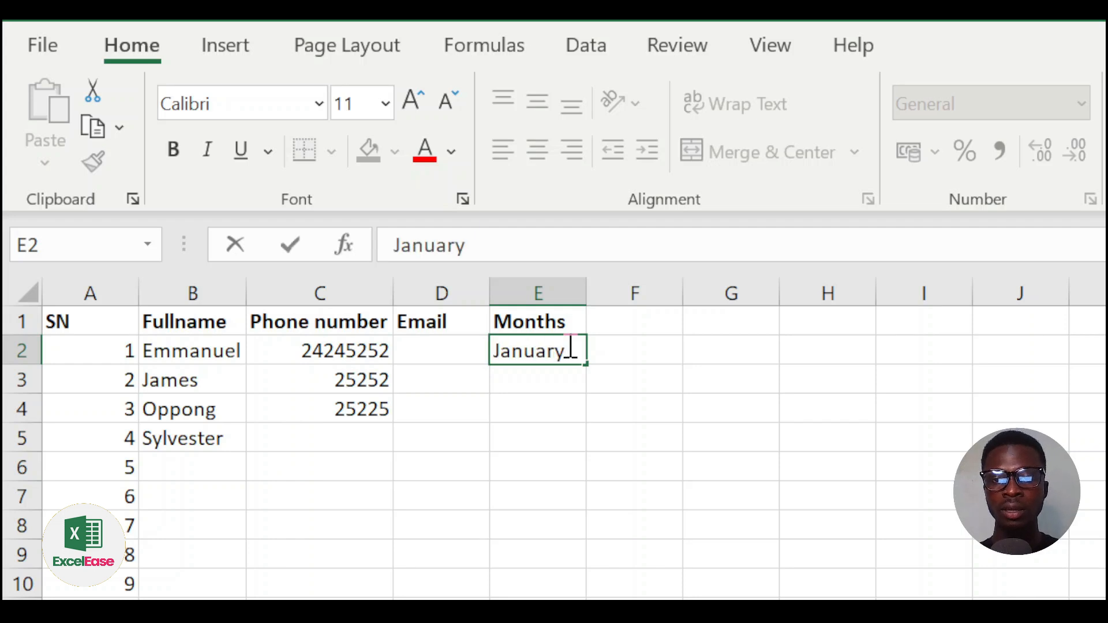
key(Return)
click(569, 347)
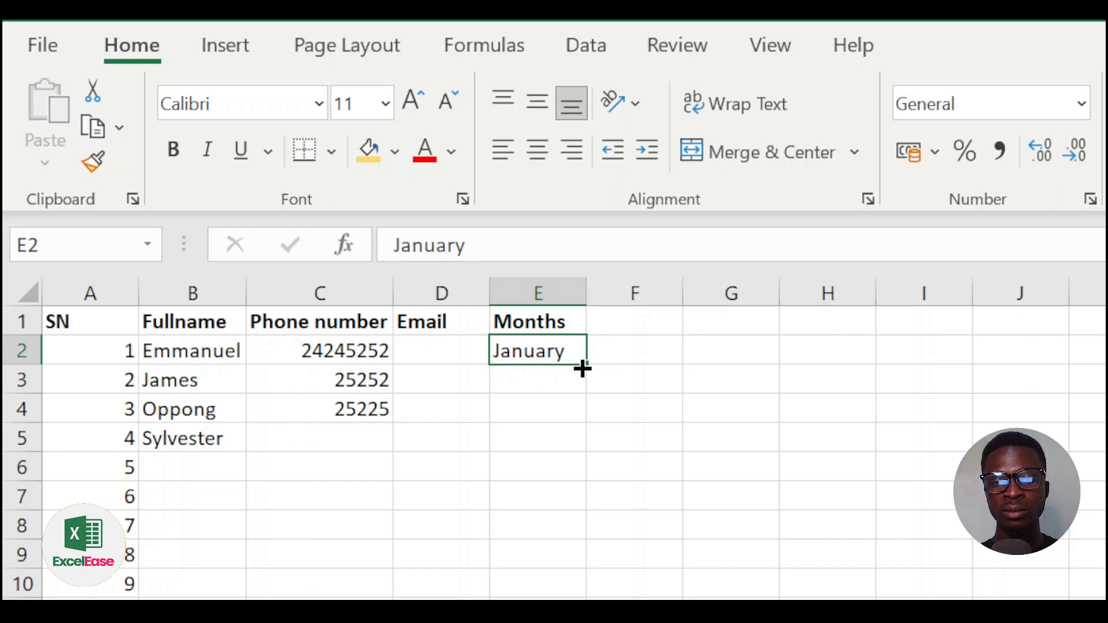
drag(587, 364, 544, 622)
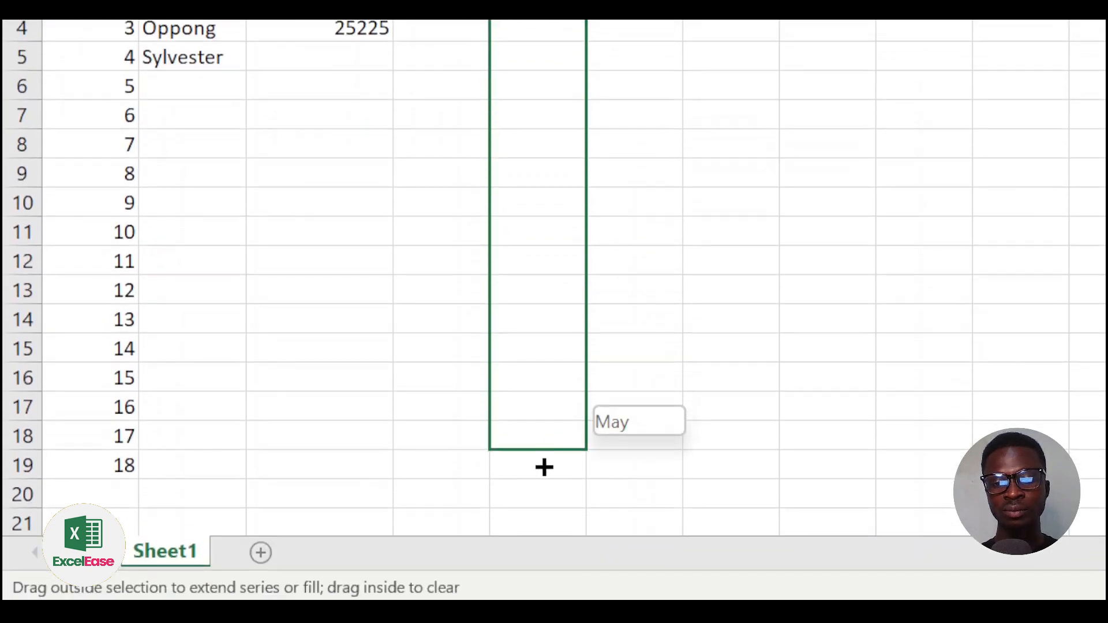
drag(545, 467, 544, 468)
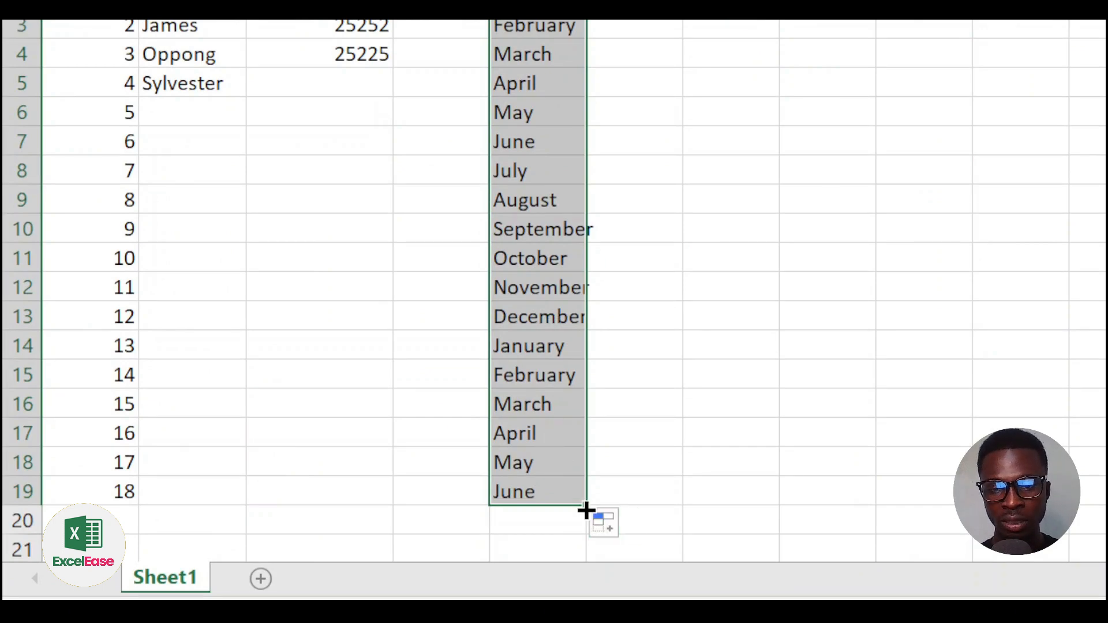
drag(584, 508, 596, 334)
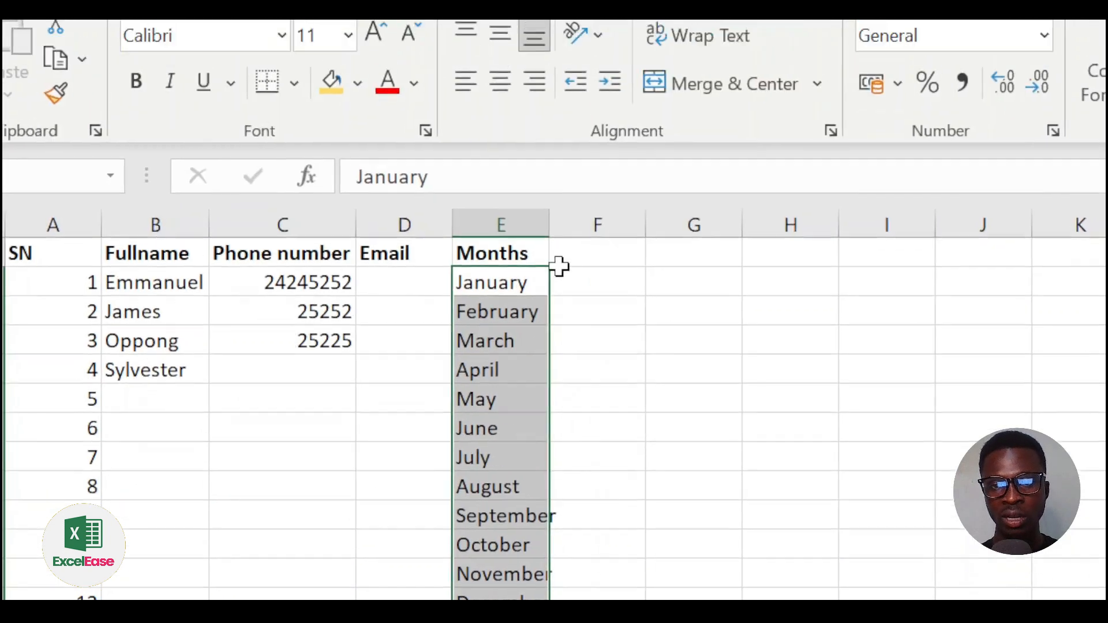
click(555, 308)
drag(555, 308, 565, 309)
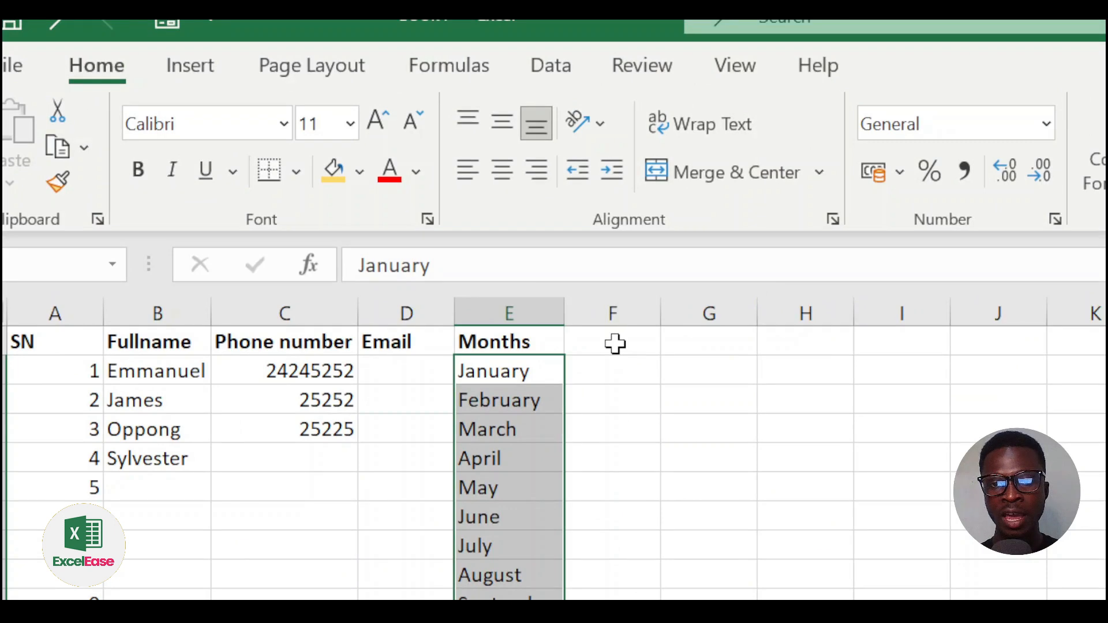
Step: Enter a Day header in F1 and Monday in F2
click(613, 343)
text(Day)
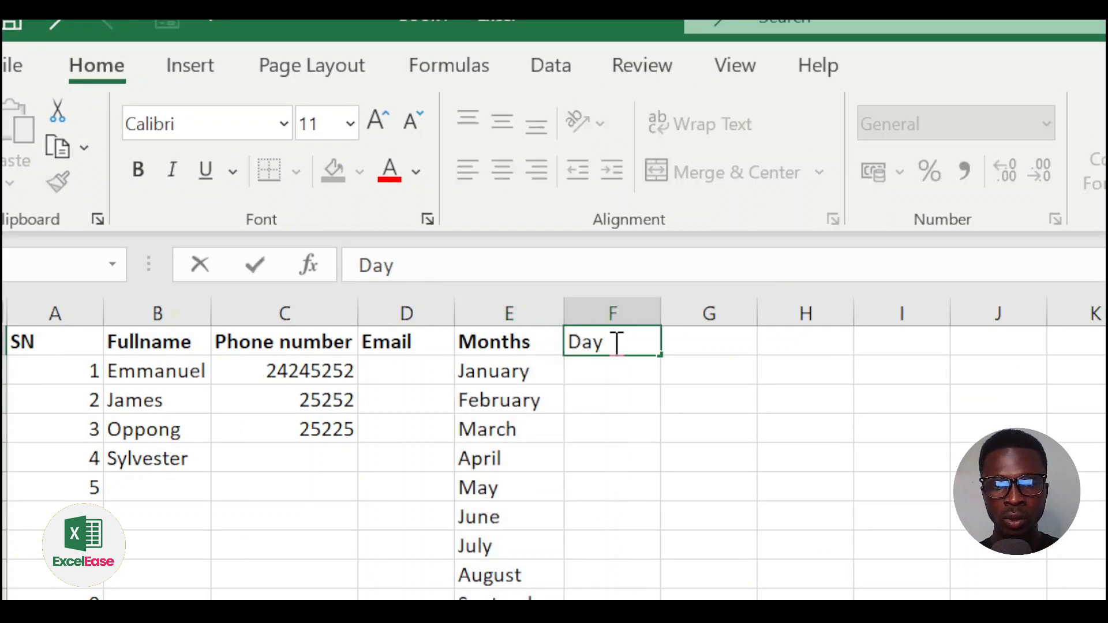
key(Return)
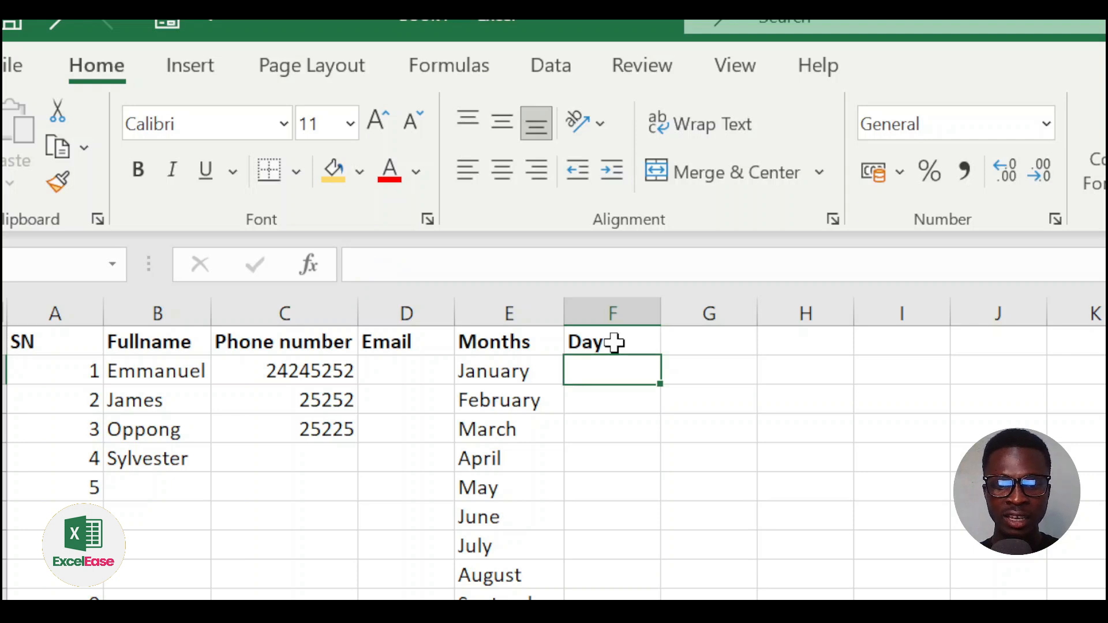
text(Monday)
key(ctrl+Return)
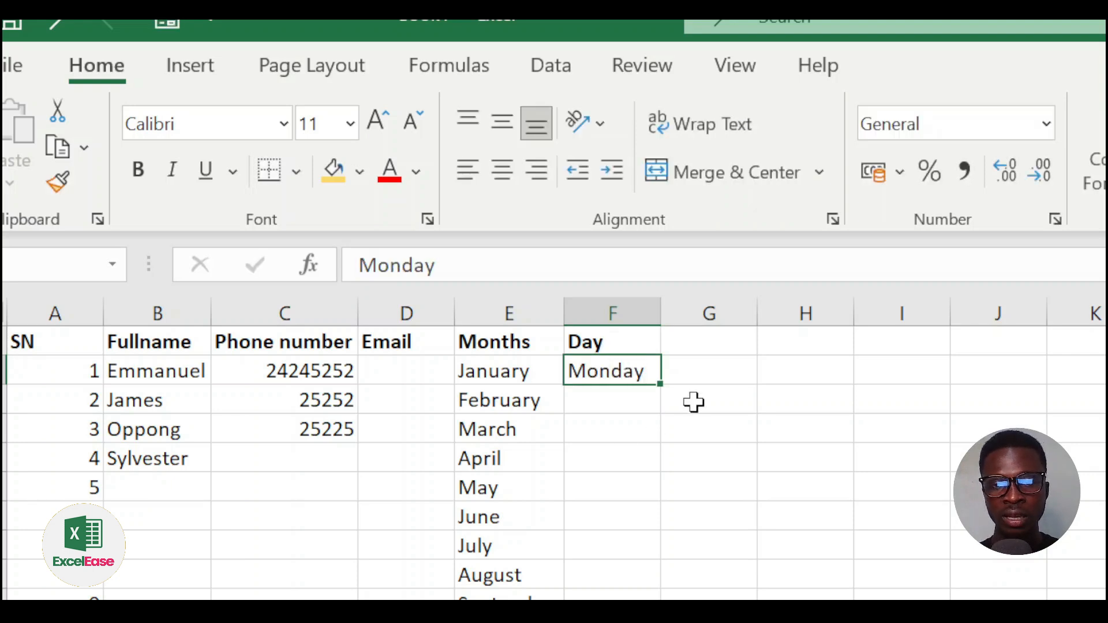
Step: Fill repeating weekdays from Monday down column F to row 19, matching the SN list
drag(659, 387, 636, 622)
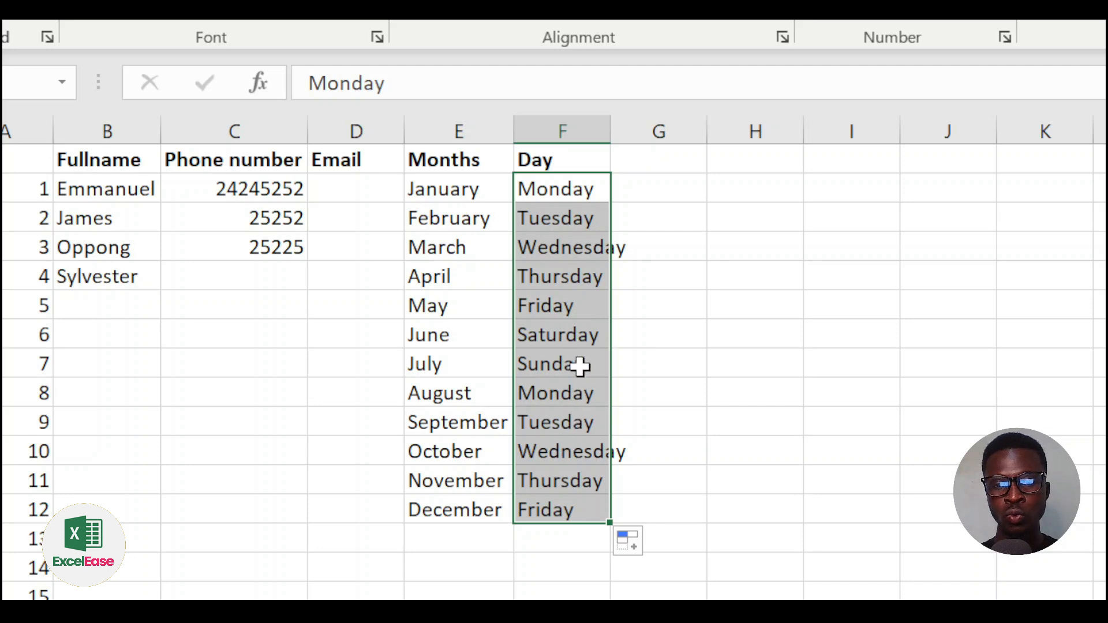
drag(613, 526, 633, 345)
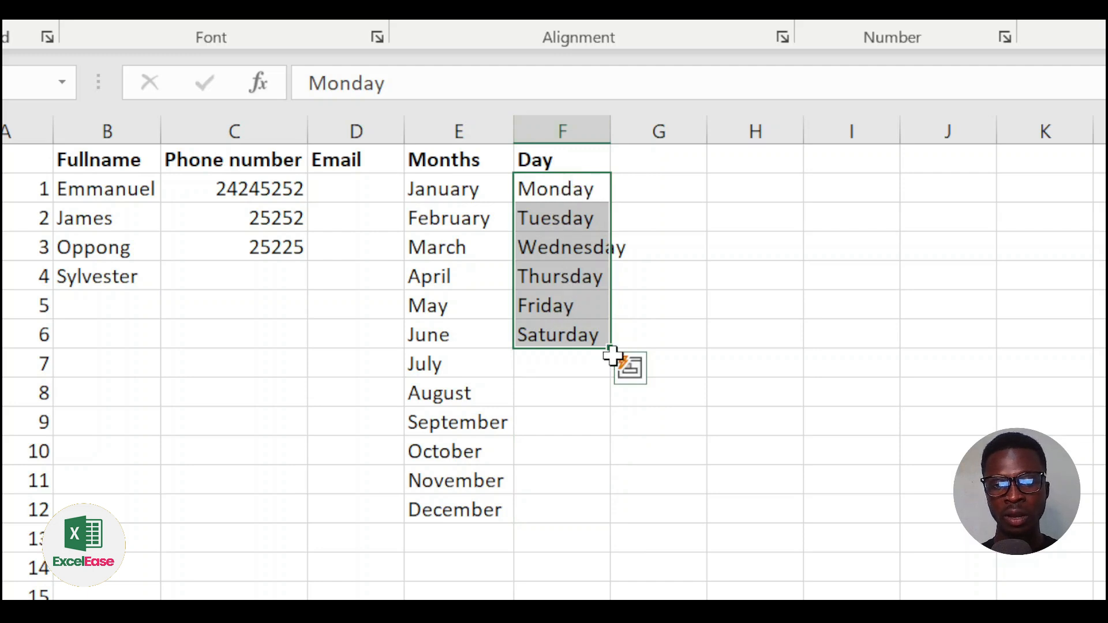
drag(613, 351, 611, 376)
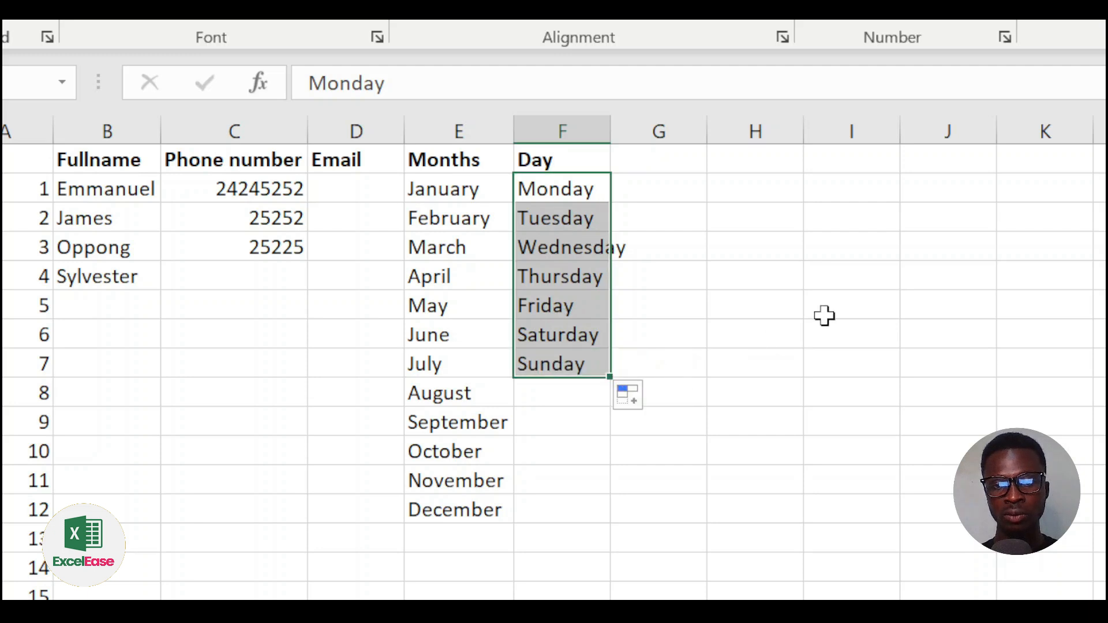
key(ctrl+z)
key(ctrl+z)
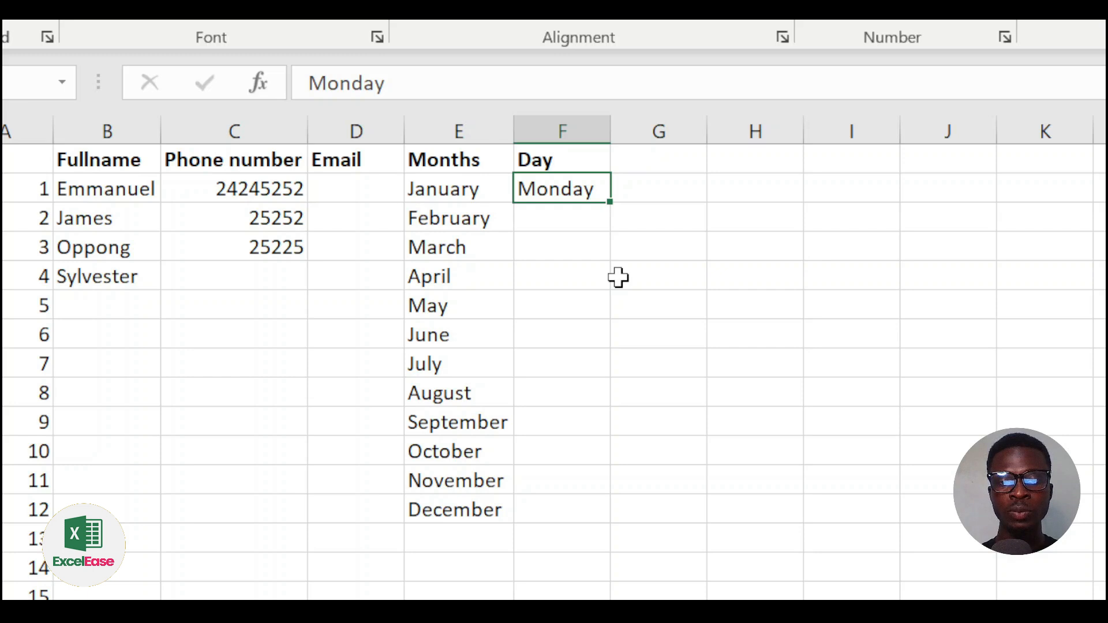
double_click(610, 202)
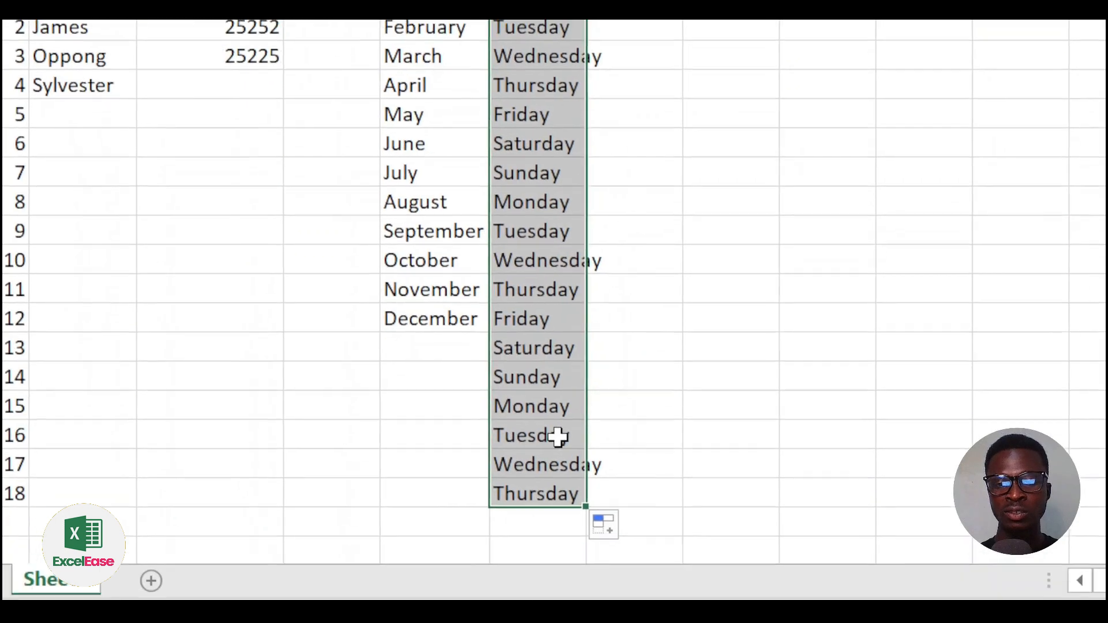